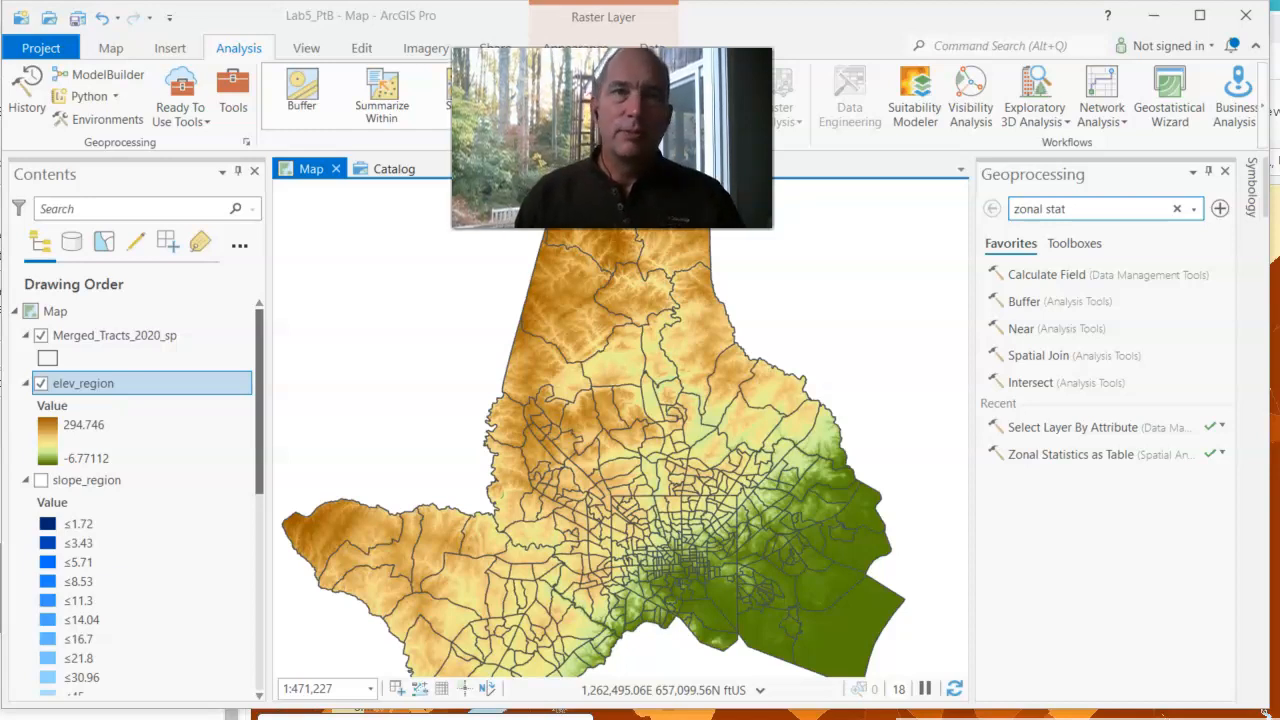
# Step: Toggle the Merged_Tracts_2020_sp layer off and back on, and inspect the elev_region cells along the tract boundaries
pyautogui.click(40, 336)
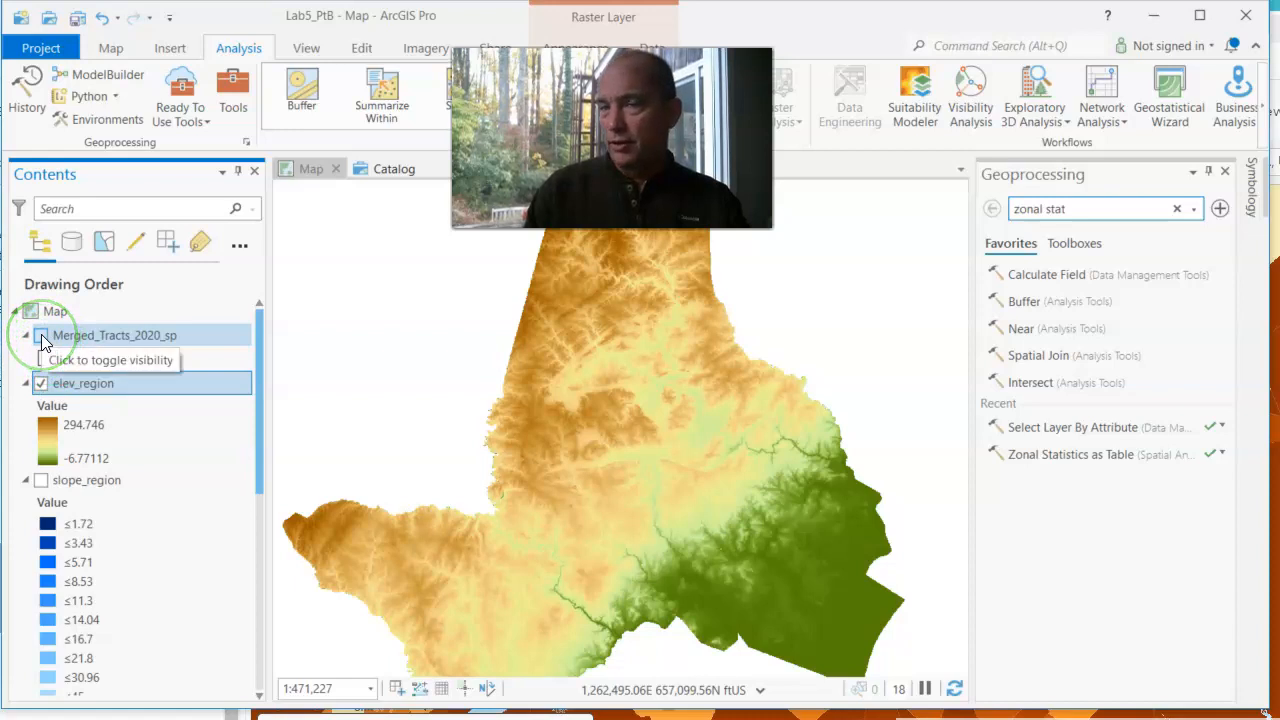
pyautogui.click(41, 336)
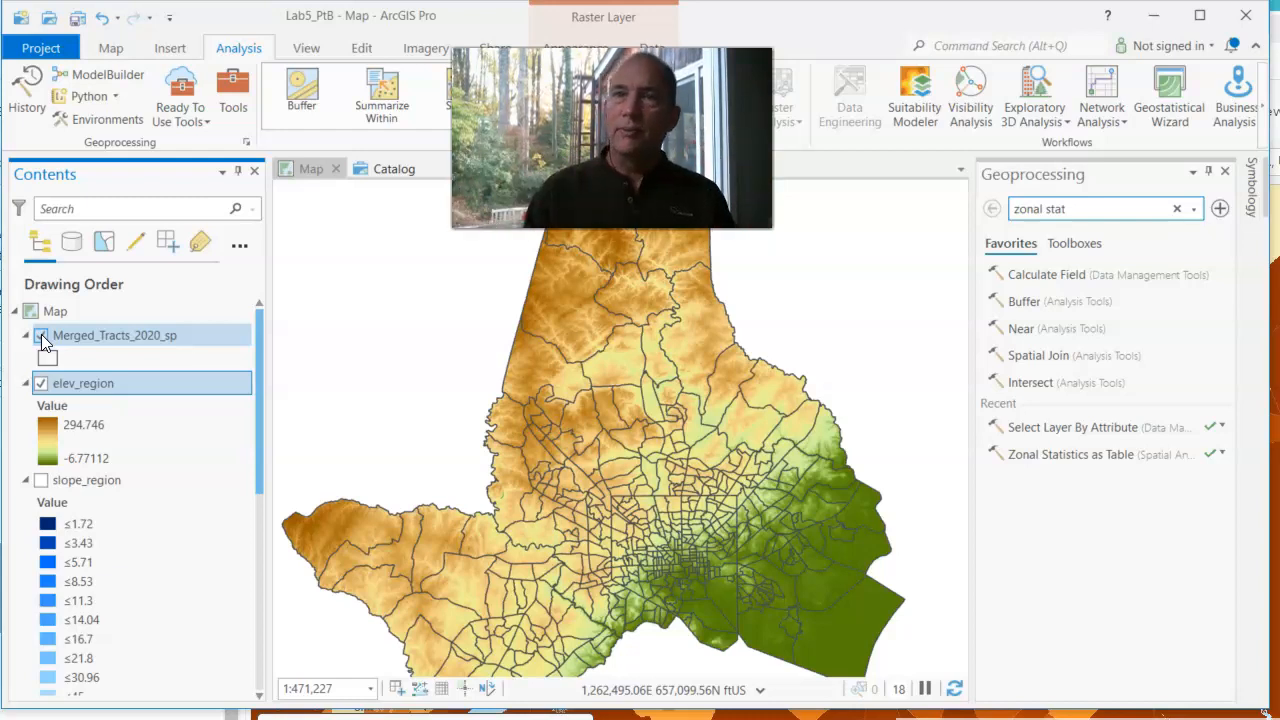
pyautogui.scroll(2, 680, 420)
pyautogui.scroll(10, 680, 420)
pyautogui.scroll(2, 678, 423)
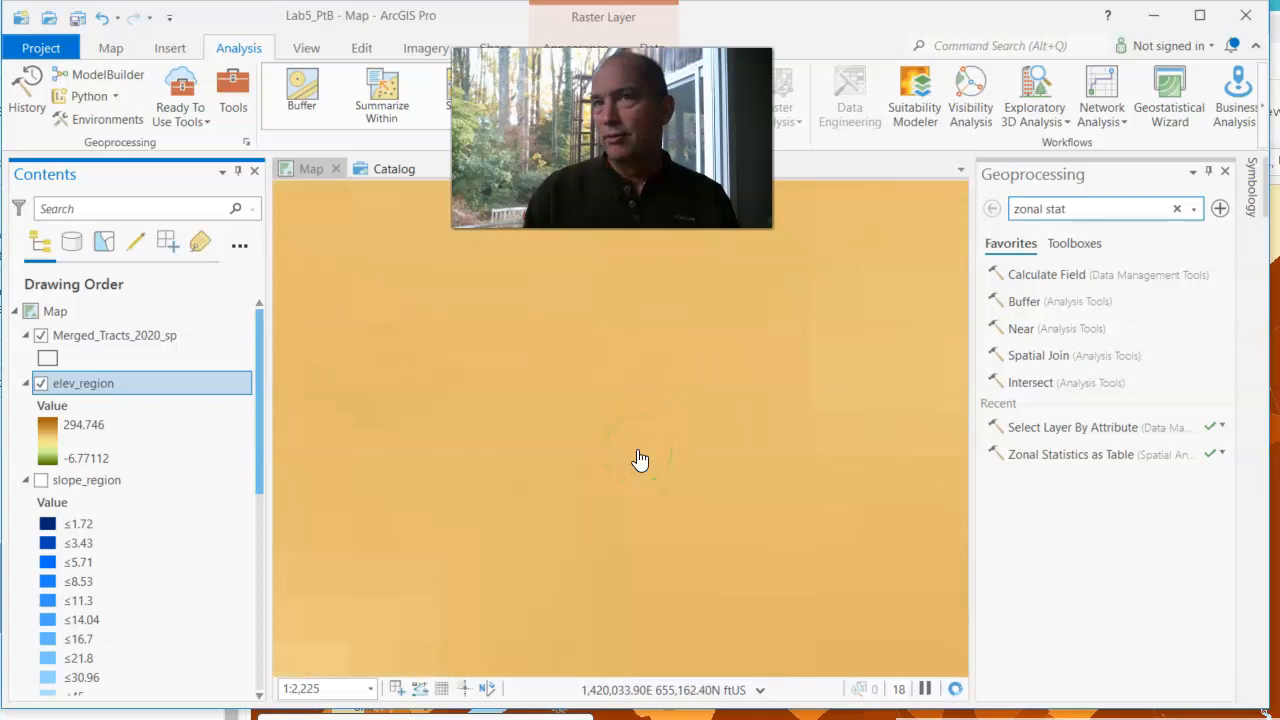
pyautogui.scroll(-5, 641, 459)
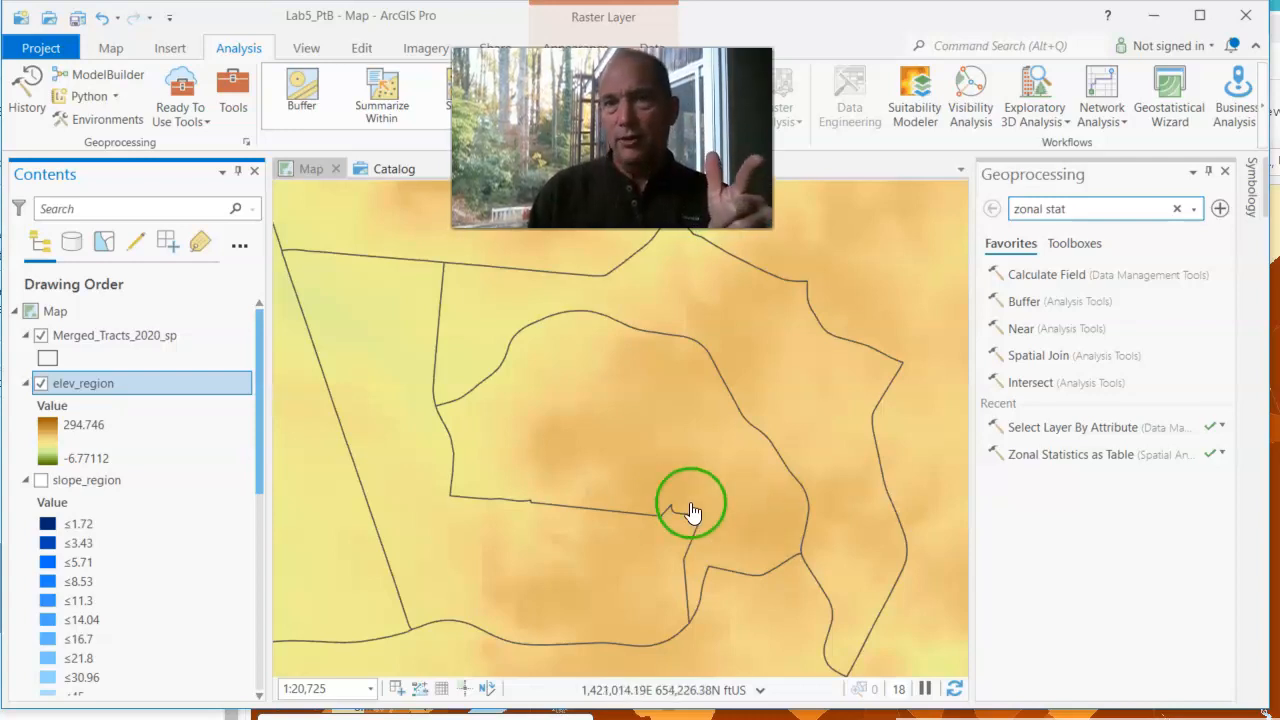
pyautogui.scroll(1, 642, 530)
pyautogui.scroll(2, 642, 530)
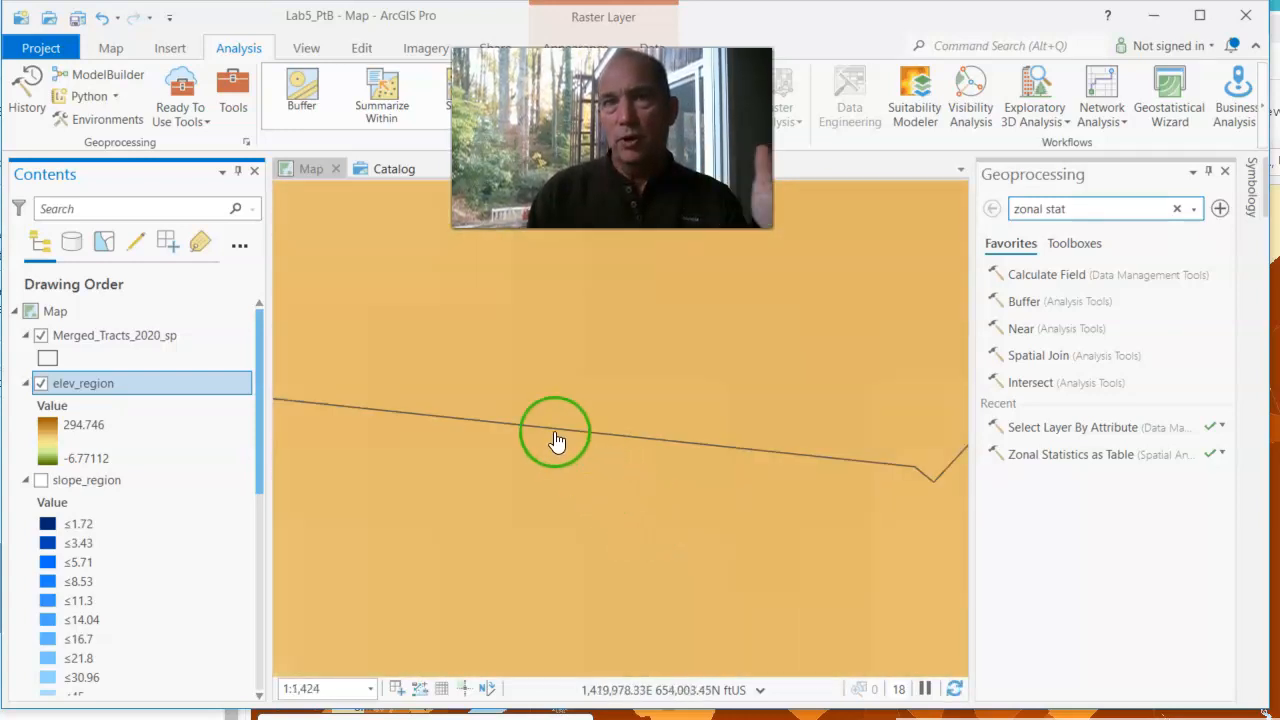
pyautogui.scroll(-2, 557, 441)
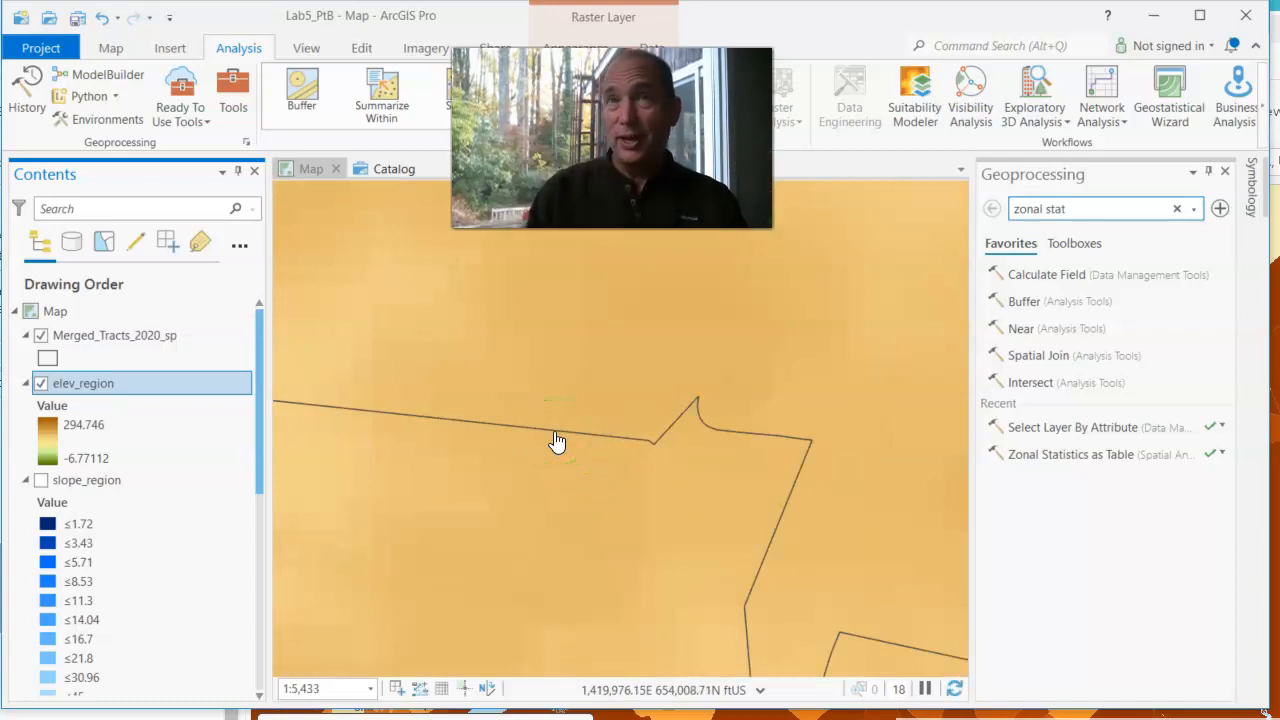
pyautogui.scroll(-2, 560, 440)
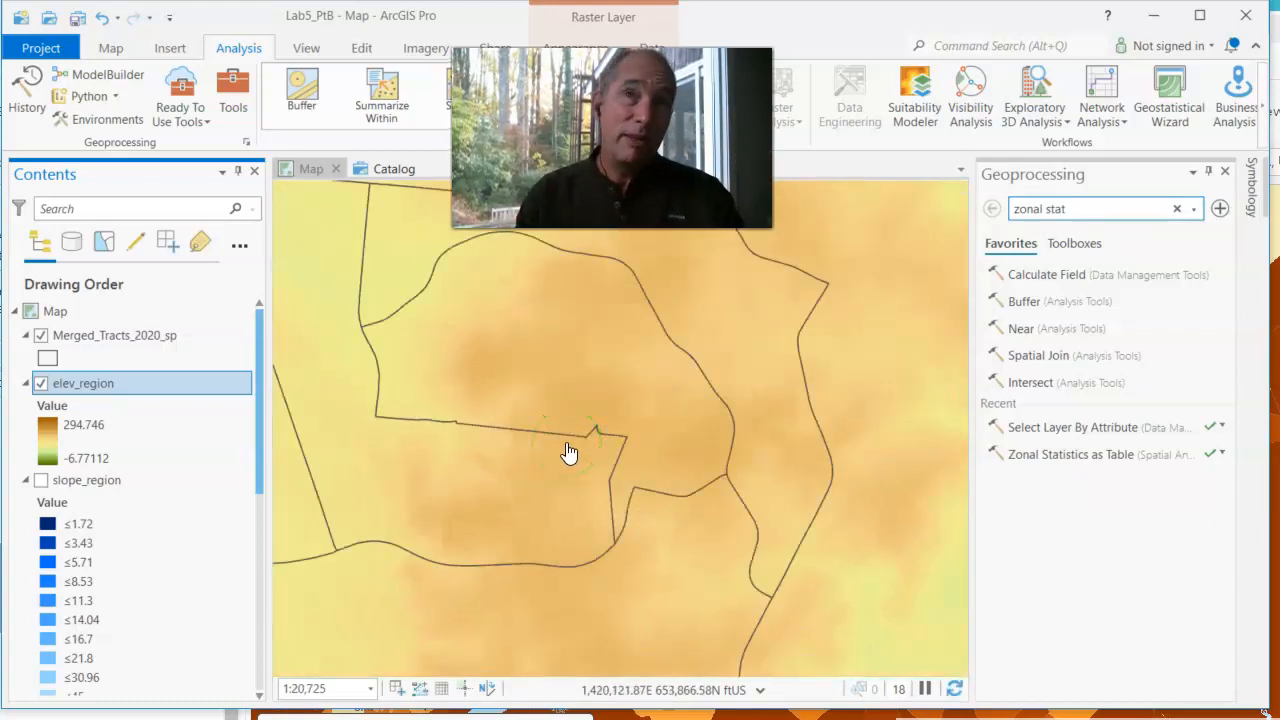
# Step: Examine how the elev_region cell values vary inside a single census tract
pyautogui.moveTo(560, 451); pyautogui.dragTo(566, 502)
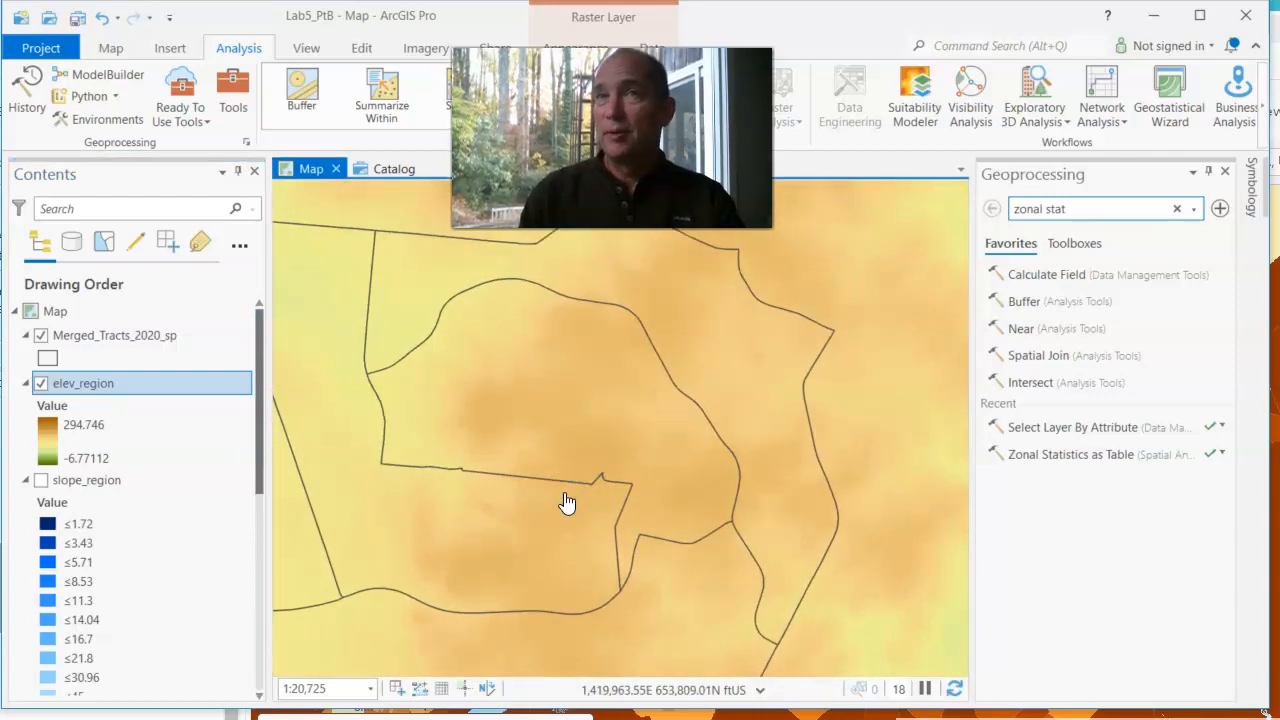
pyautogui.scroll(-3, 566, 502)
pyautogui.click(567, 464)
pyautogui.scroll(3, 567, 468)
pyautogui.moveTo(567, 468); pyautogui.dragTo(635, 470)
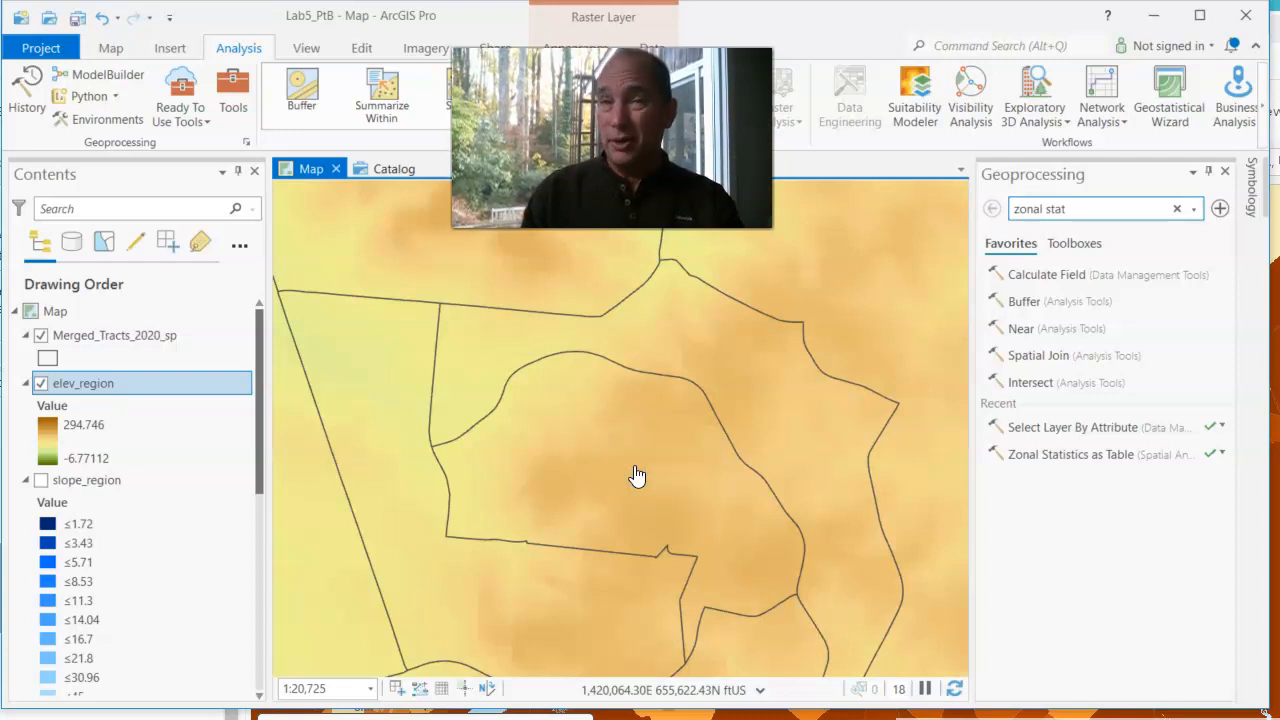
pyautogui.scroll(2, 637, 476)
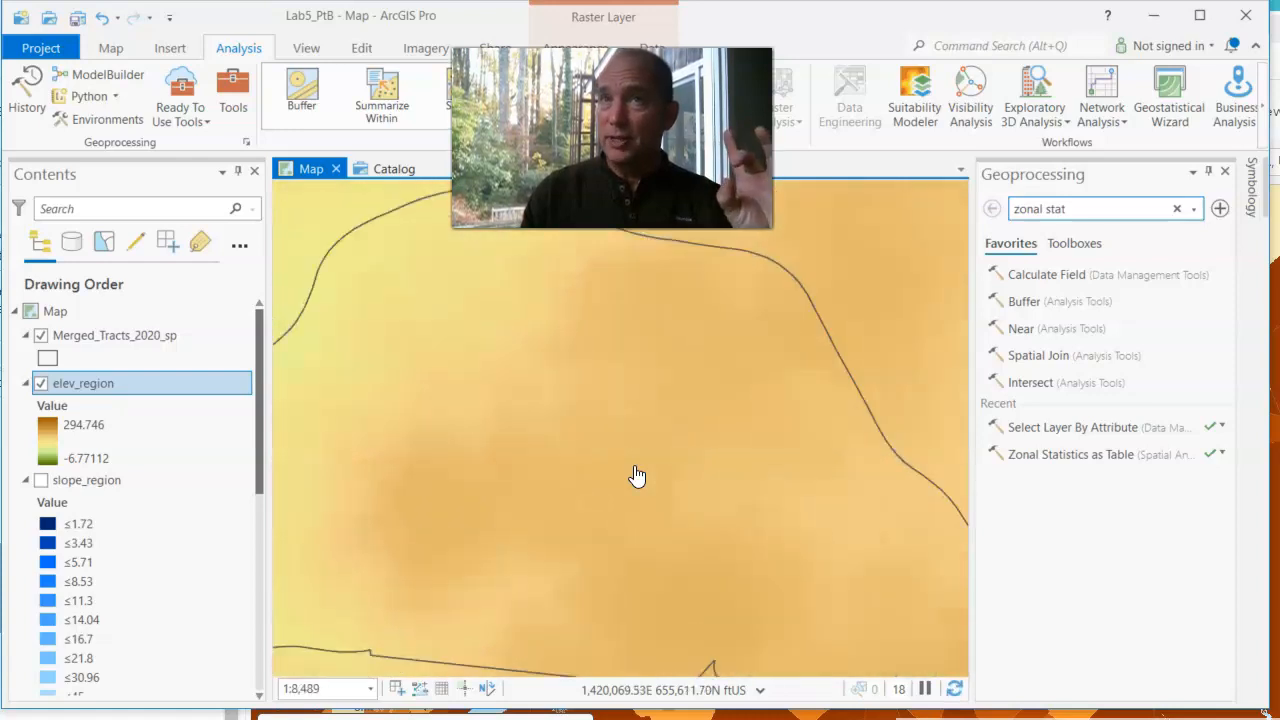
pyautogui.click(450, 479)
pyautogui.scroll(1, 447, 483)
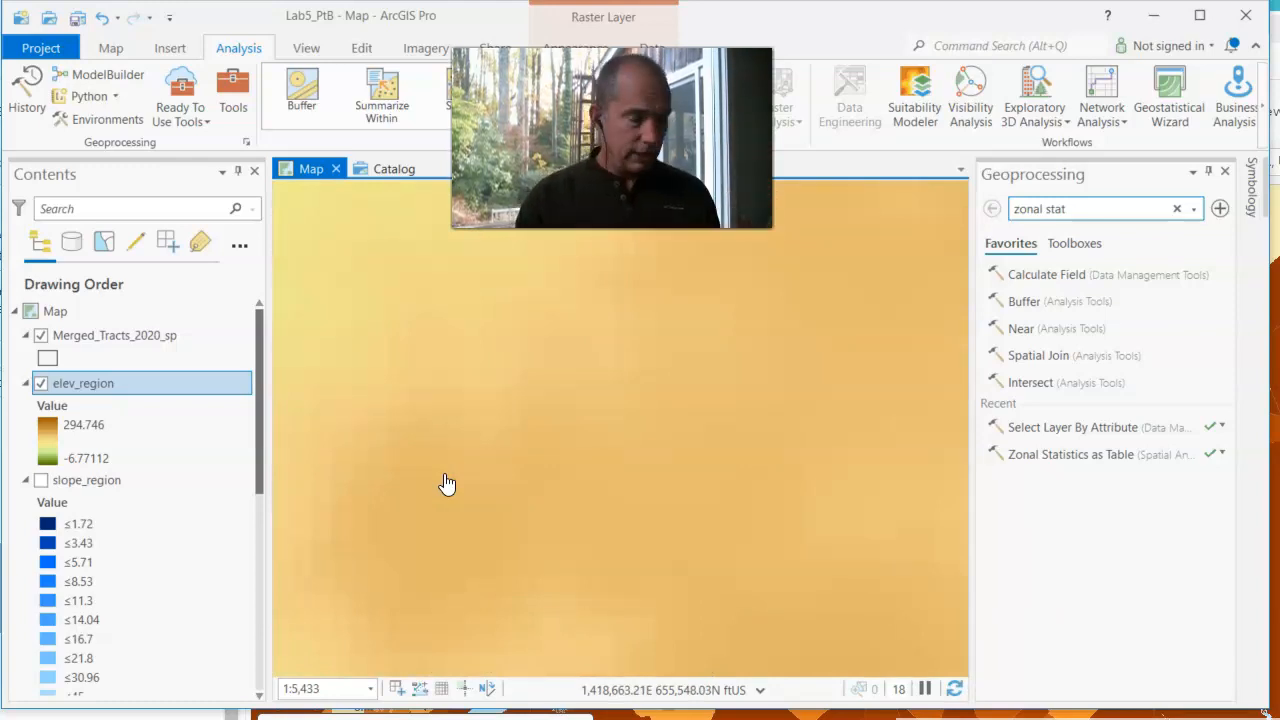
pyautogui.scroll(-2, 447, 483)
pyautogui.click(443, 480)
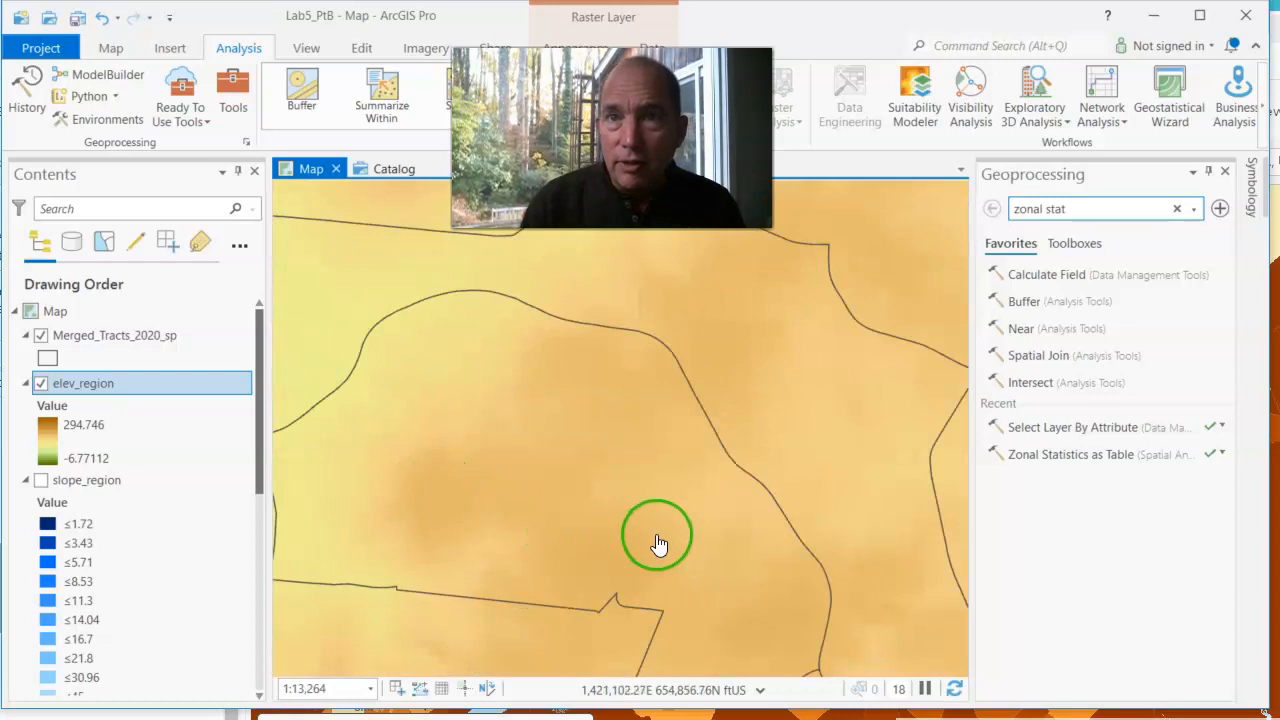
pyautogui.click(708, 548)
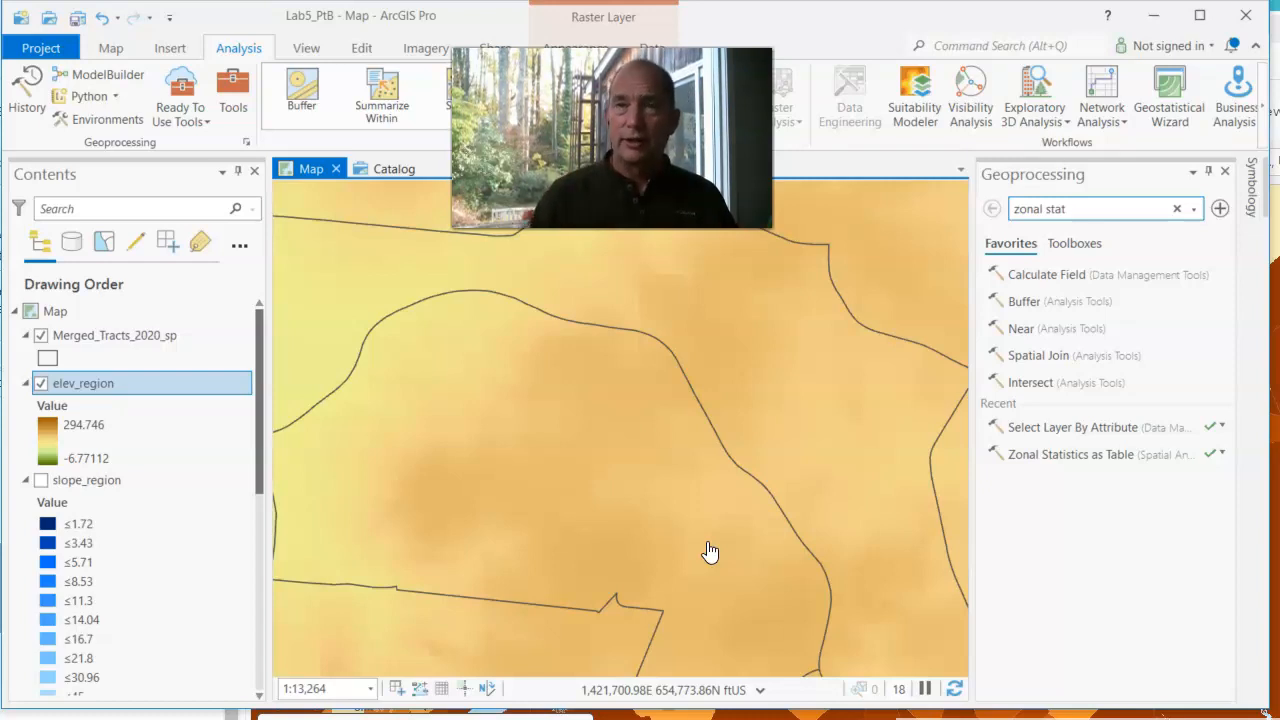
pyautogui.scroll(-2, 708, 552)
pyautogui.moveTo(689, 551); pyautogui.dragTo(674, 517)
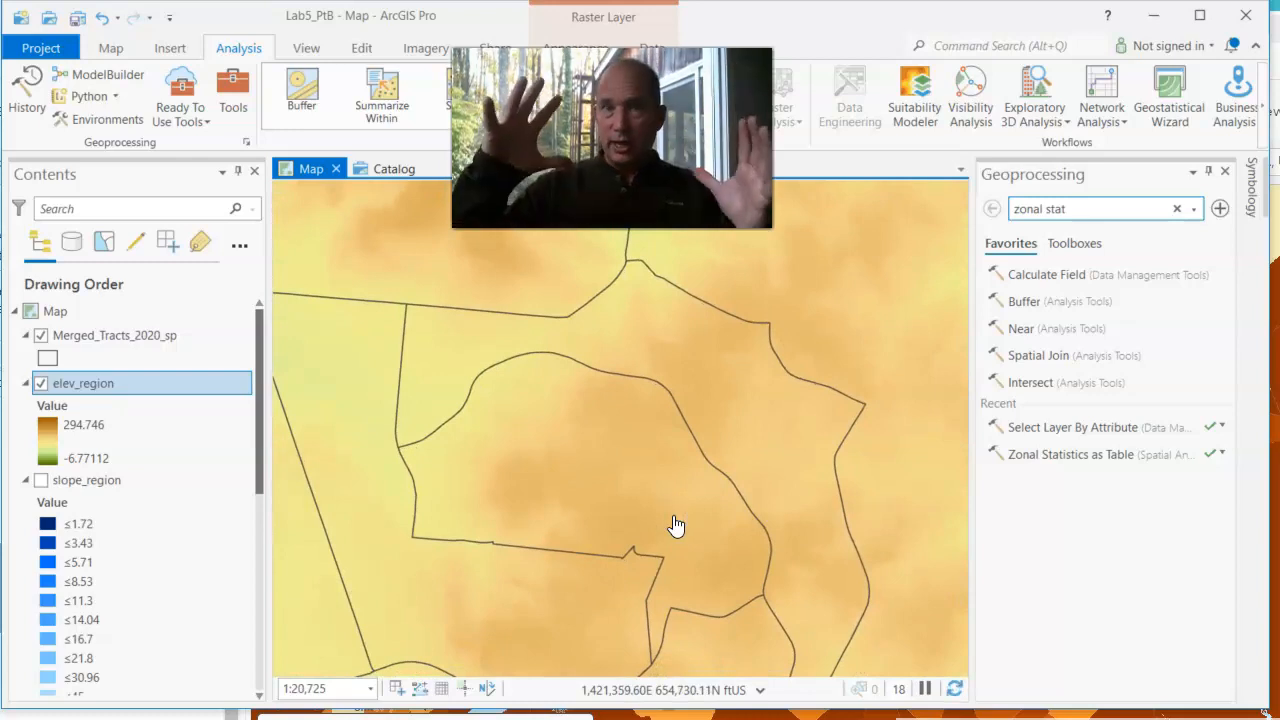
# Step: Examine the elevation raster beneath the tract zones across the whole region
pyautogui.scroll(-2, 677, 522)
pyautogui.scroll(-15, 677, 520)
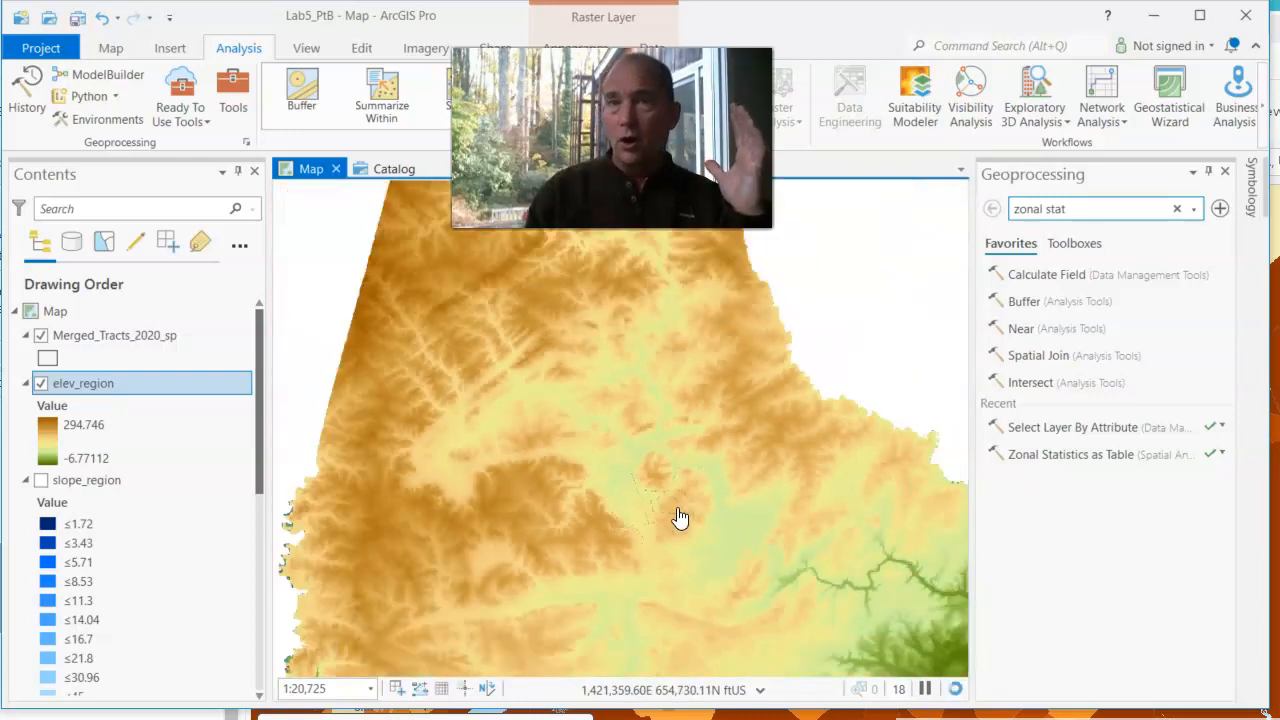
pyautogui.moveTo(655, 530); pyautogui.dragTo(636, 460)
pyautogui.scroll(2, 636, 460)
pyautogui.scroll(4, 636, 460)
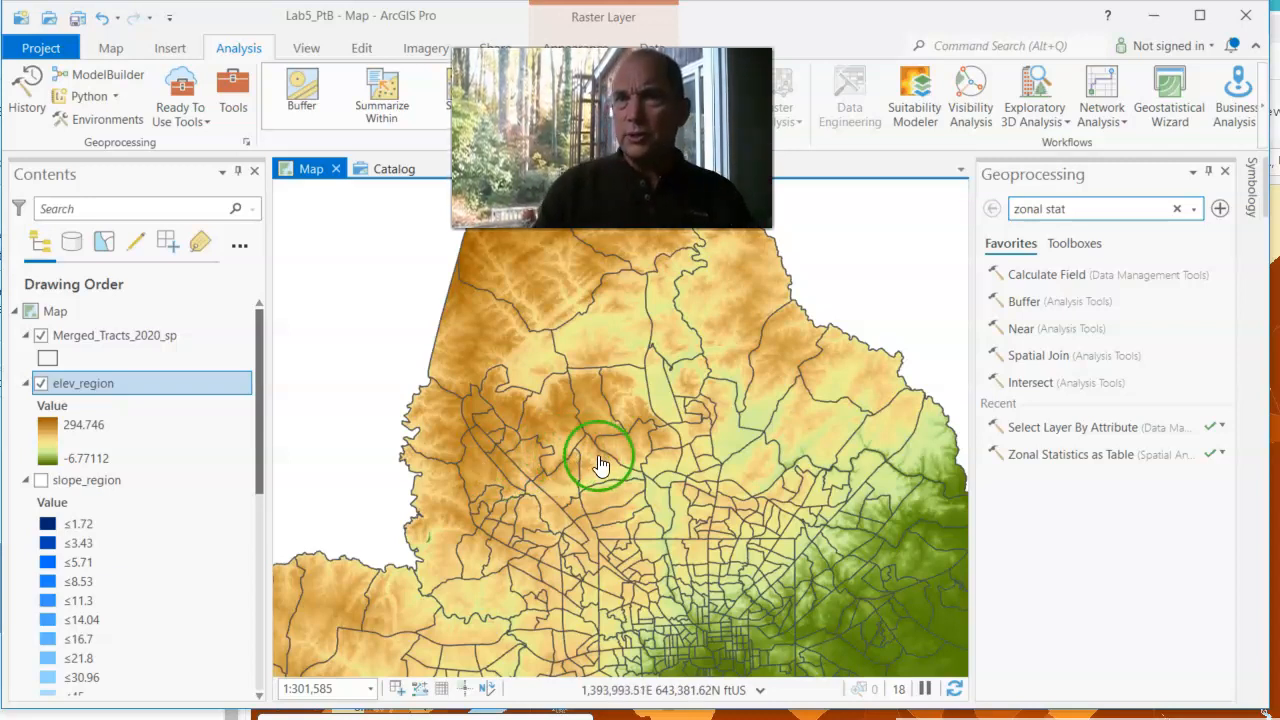
pyautogui.scroll(3, 672, 482)
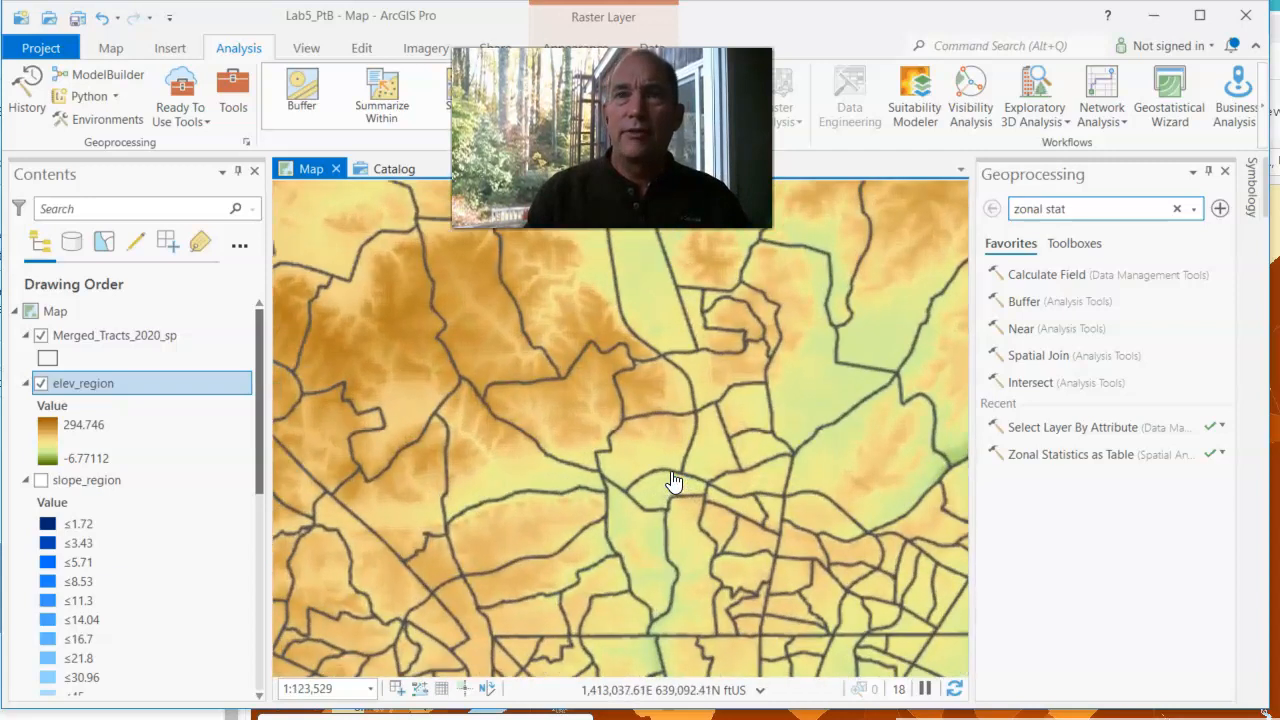
pyautogui.scroll(-6, 672, 482)
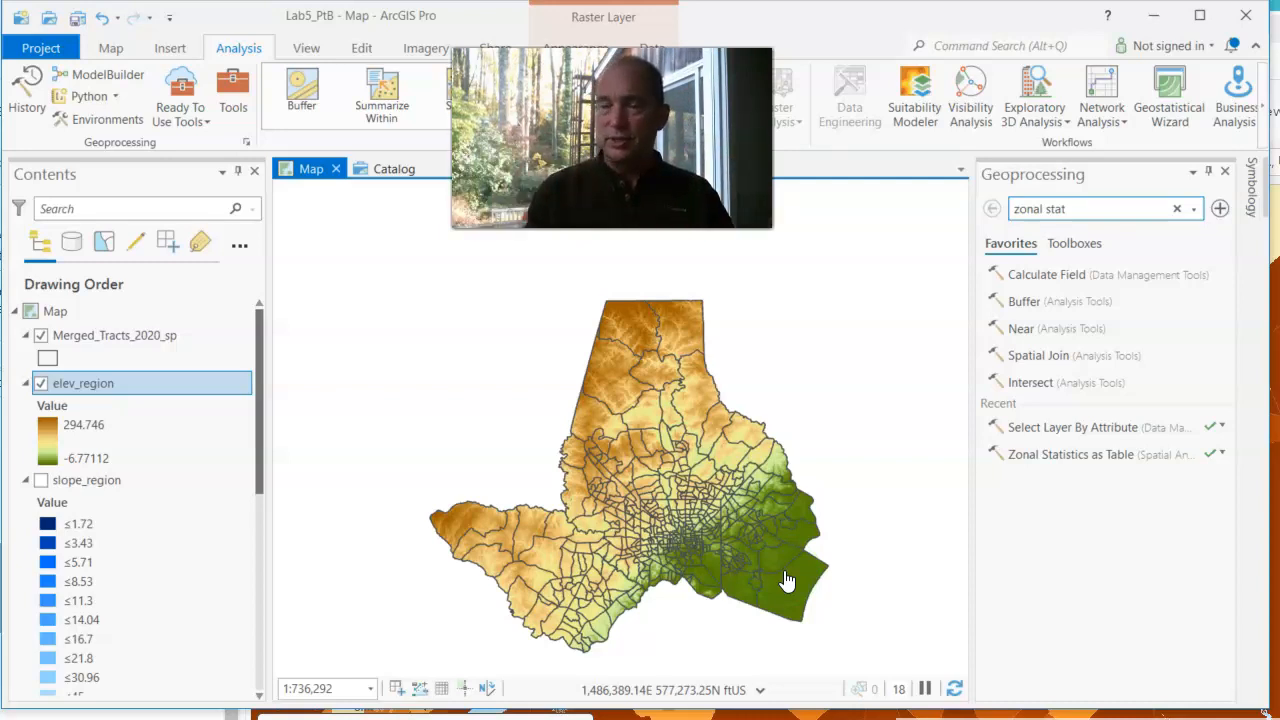
# Step: Browse the geoprocessing toolboxes and expand Spatial Analyst Tools
pyautogui.click(1085, 210)
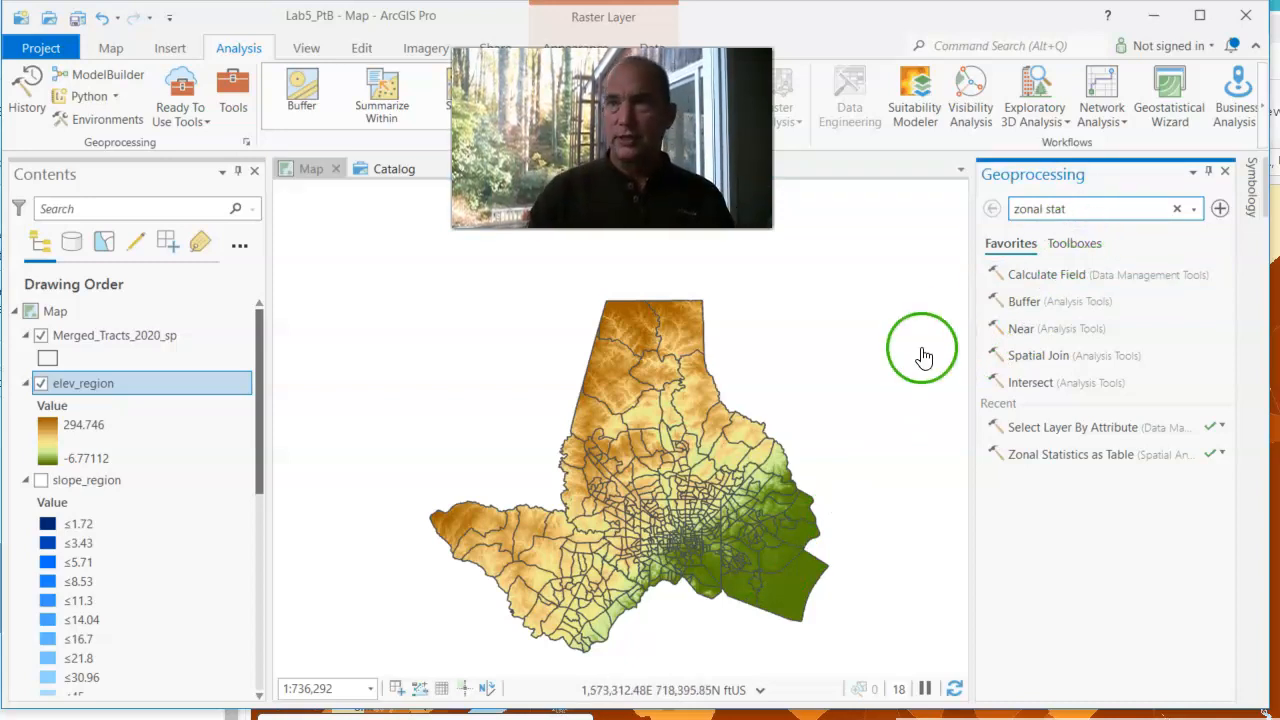
pyautogui.click(1075, 246)
pyautogui.scroll(-3, 1060, 420)
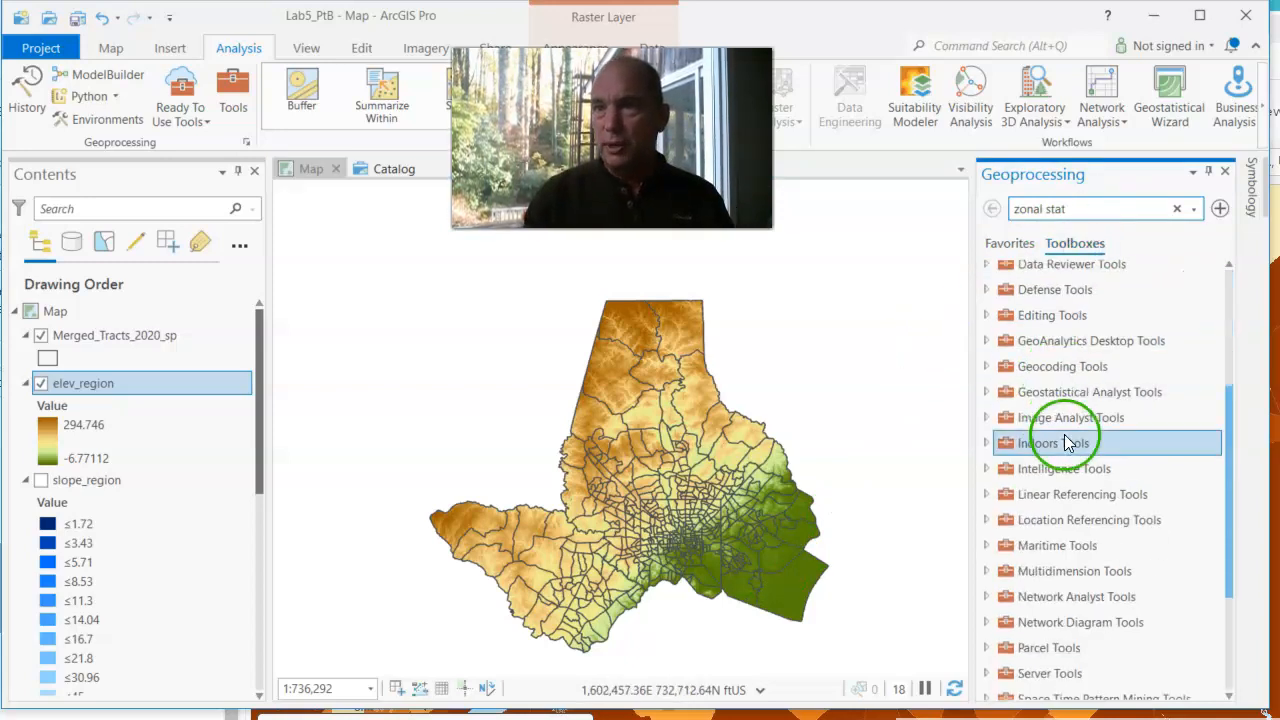
pyautogui.scroll(-3, 1065, 443)
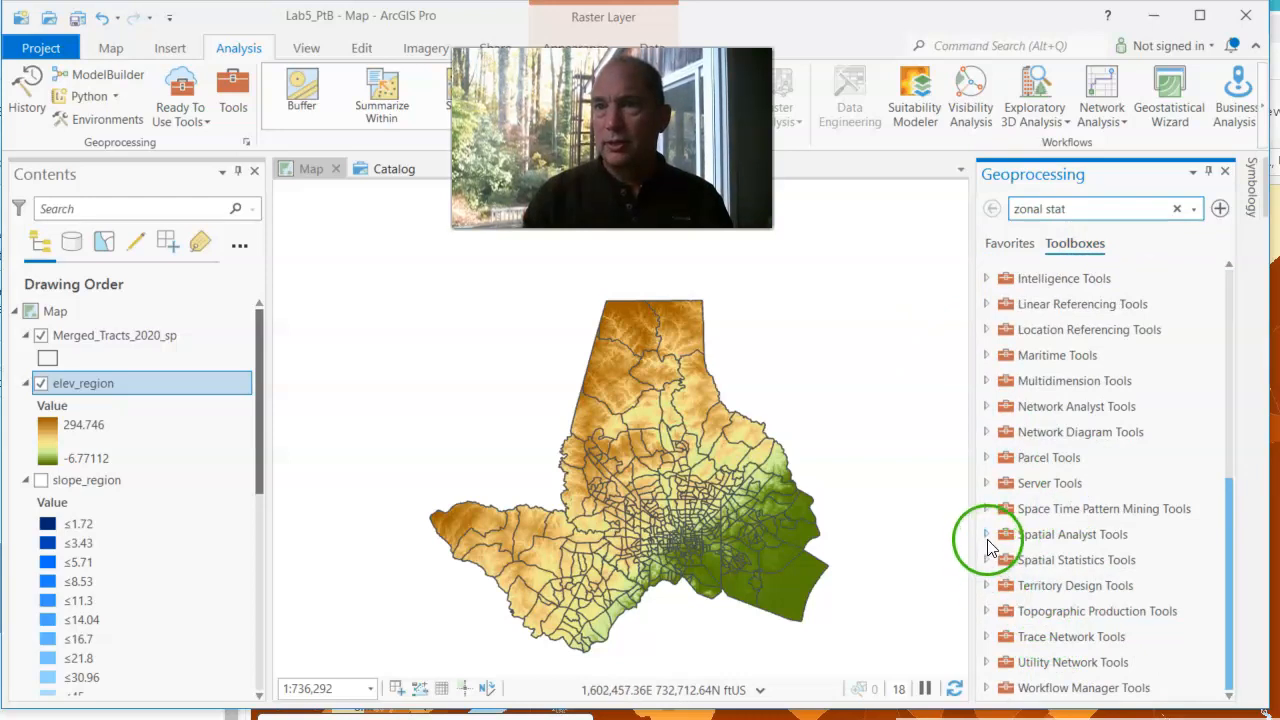
pyautogui.click(988, 546)
pyautogui.scroll(-5, 1060, 545)
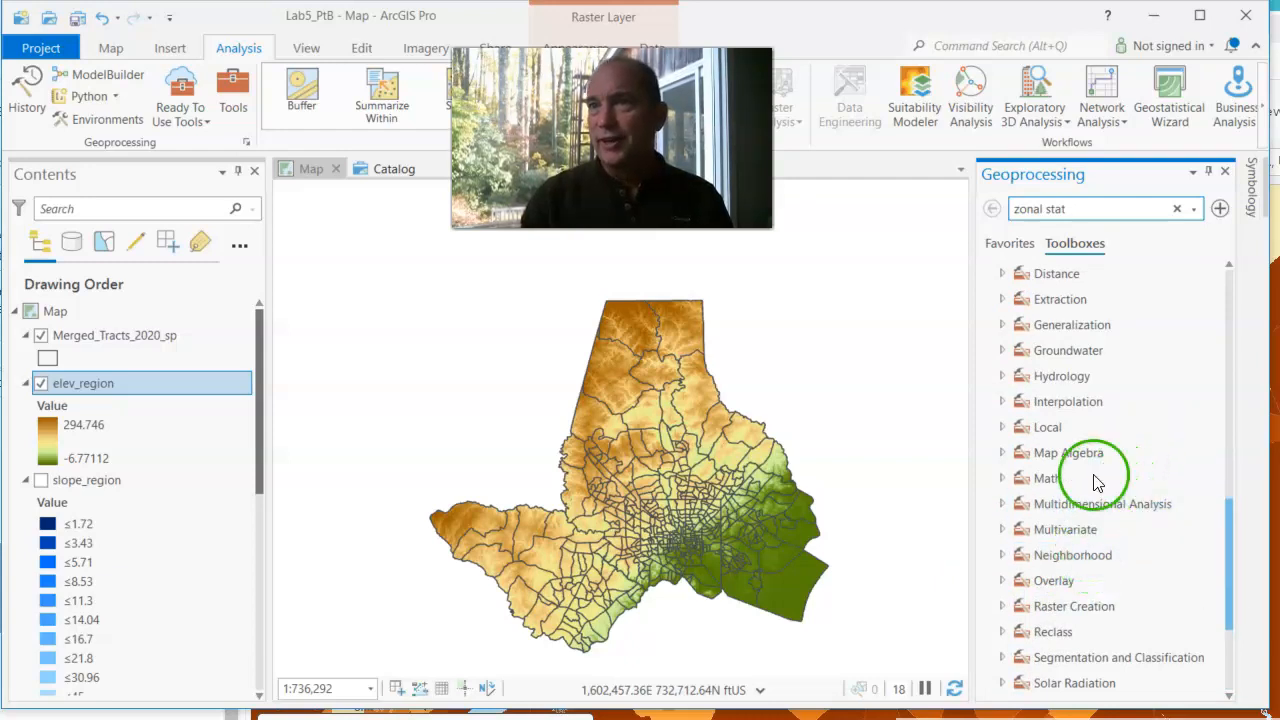
# Step: Review the Spatial Analyst toolsets and expand the Zonal toolset
pyautogui.scroll(2, 1095, 475)
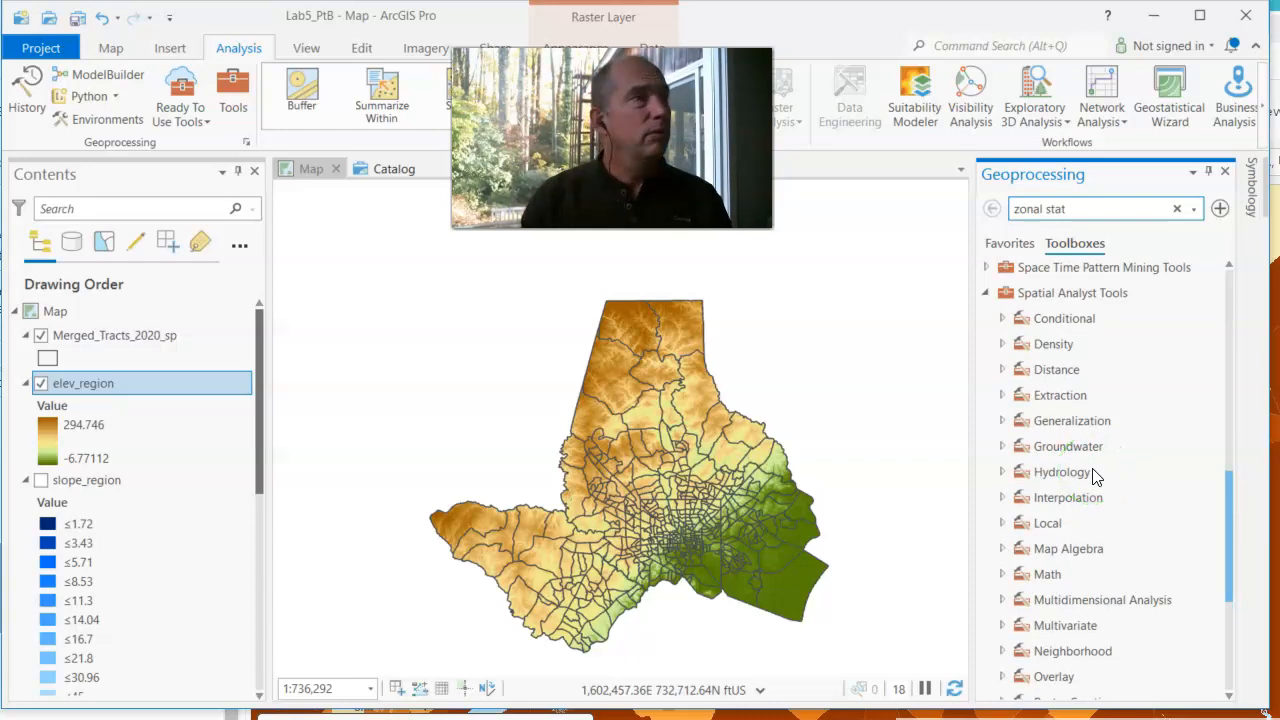
pyautogui.scroll(-3, 1094, 477)
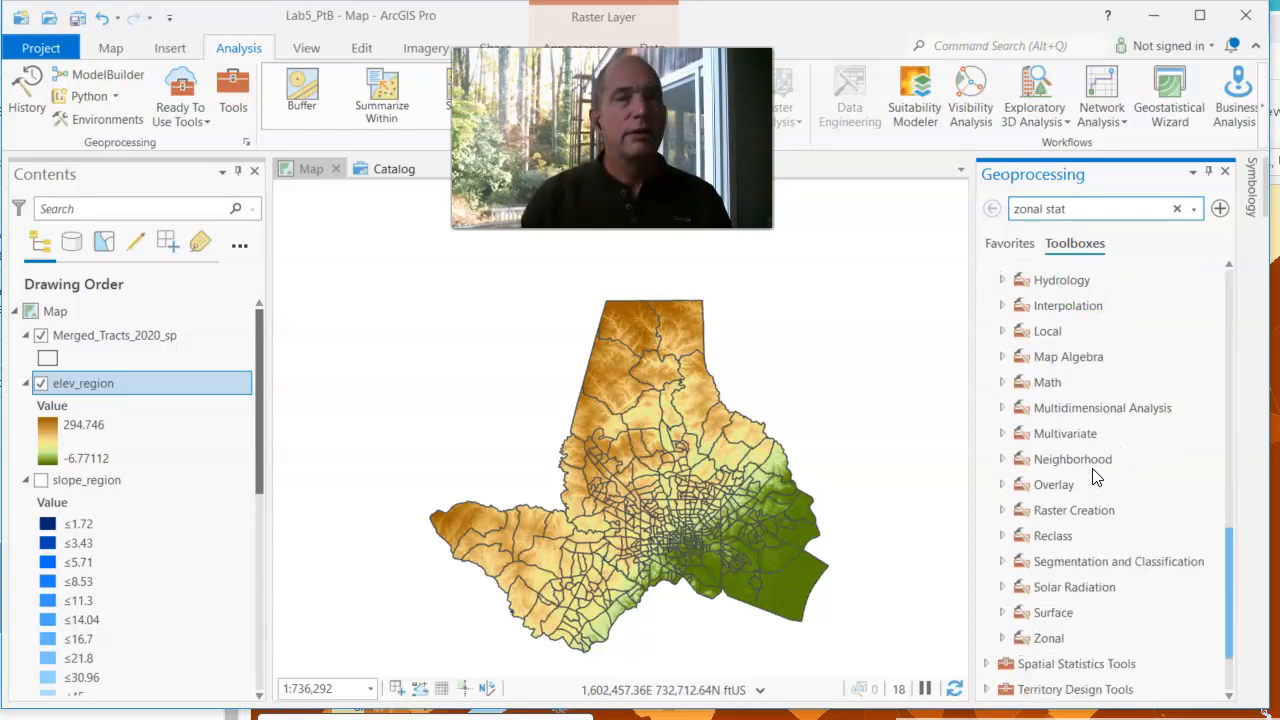
pyautogui.scroll(1, 1094, 477)
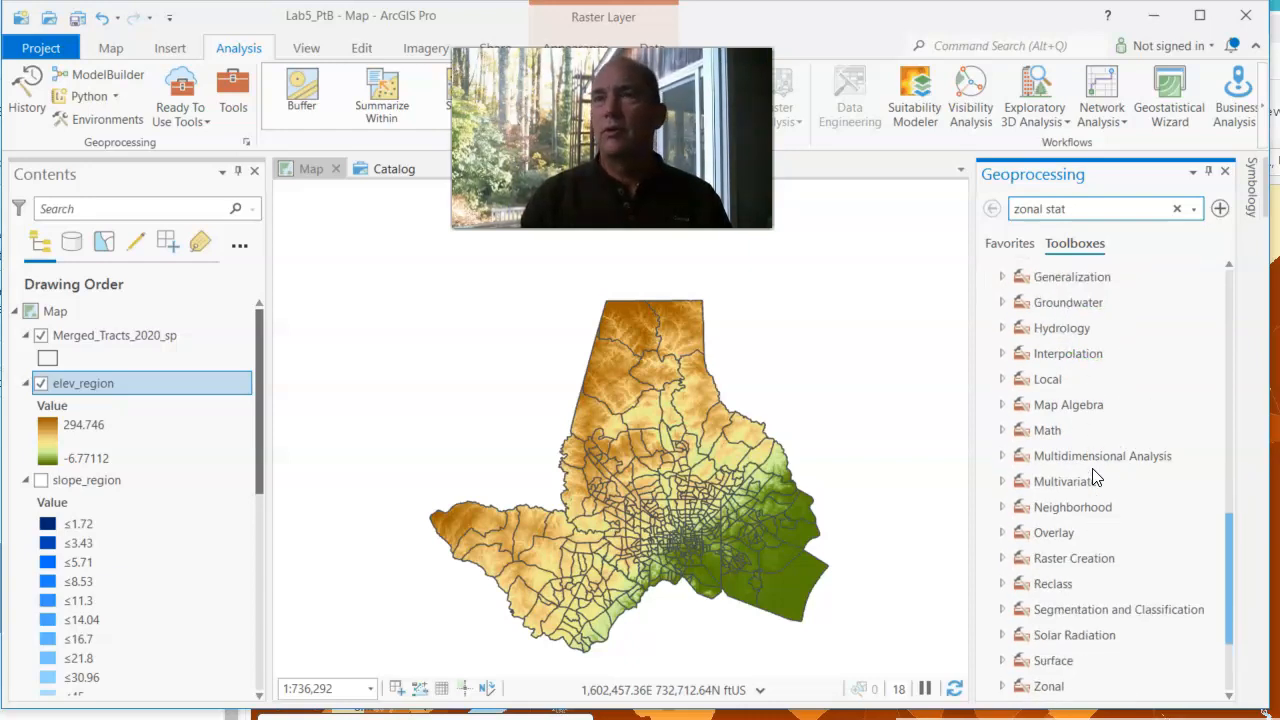
pyautogui.click(1049, 381)
pyautogui.click(1088, 482)
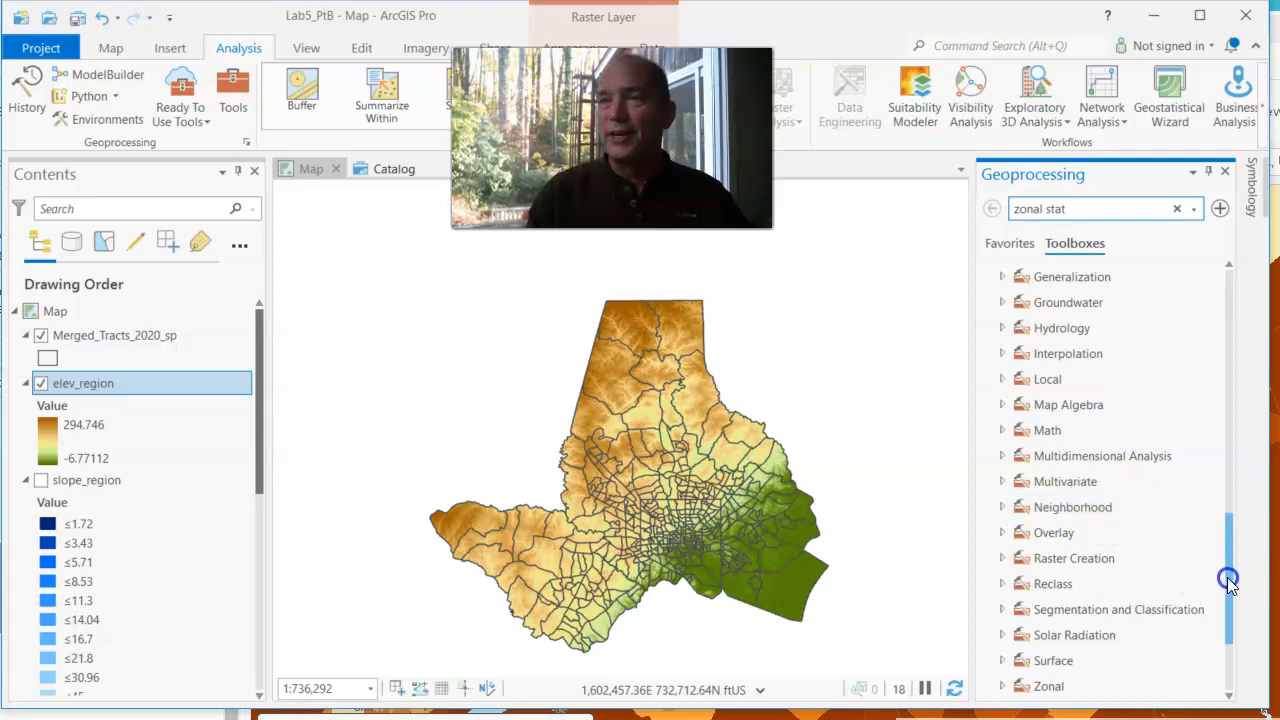
pyautogui.click(1022, 690)
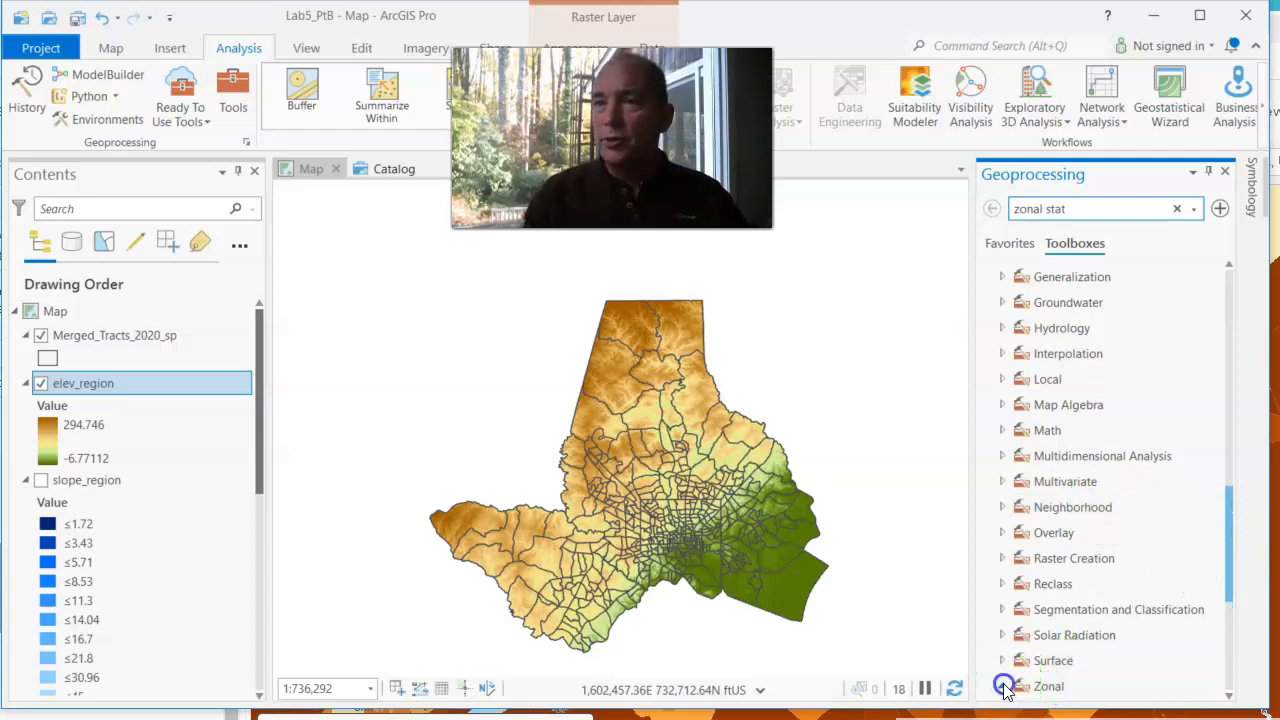
pyautogui.click(1002, 686)
pyautogui.scroll(-2, 1099, 595)
pyautogui.click(1098, 584)
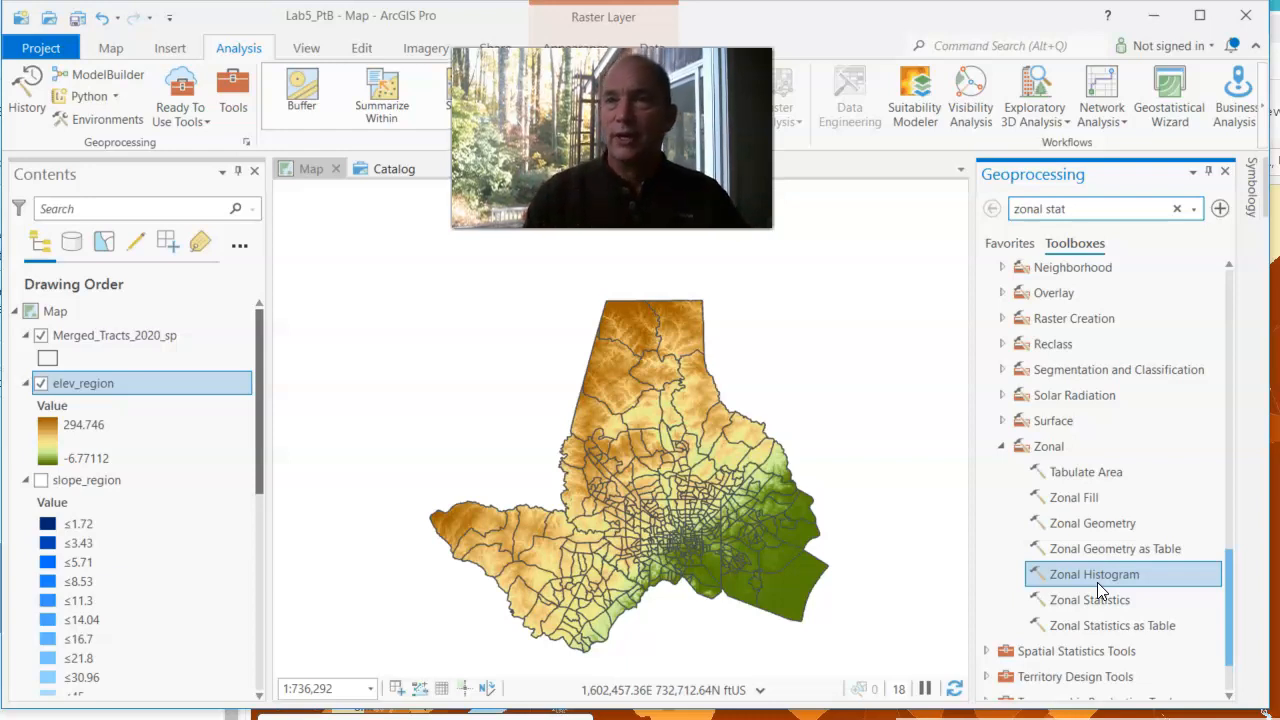
# Step: Open the Zonal Statistics tool and set Merged_Tracts_2020_sp as the input feature zone data
pyautogui.click(1124, 628)
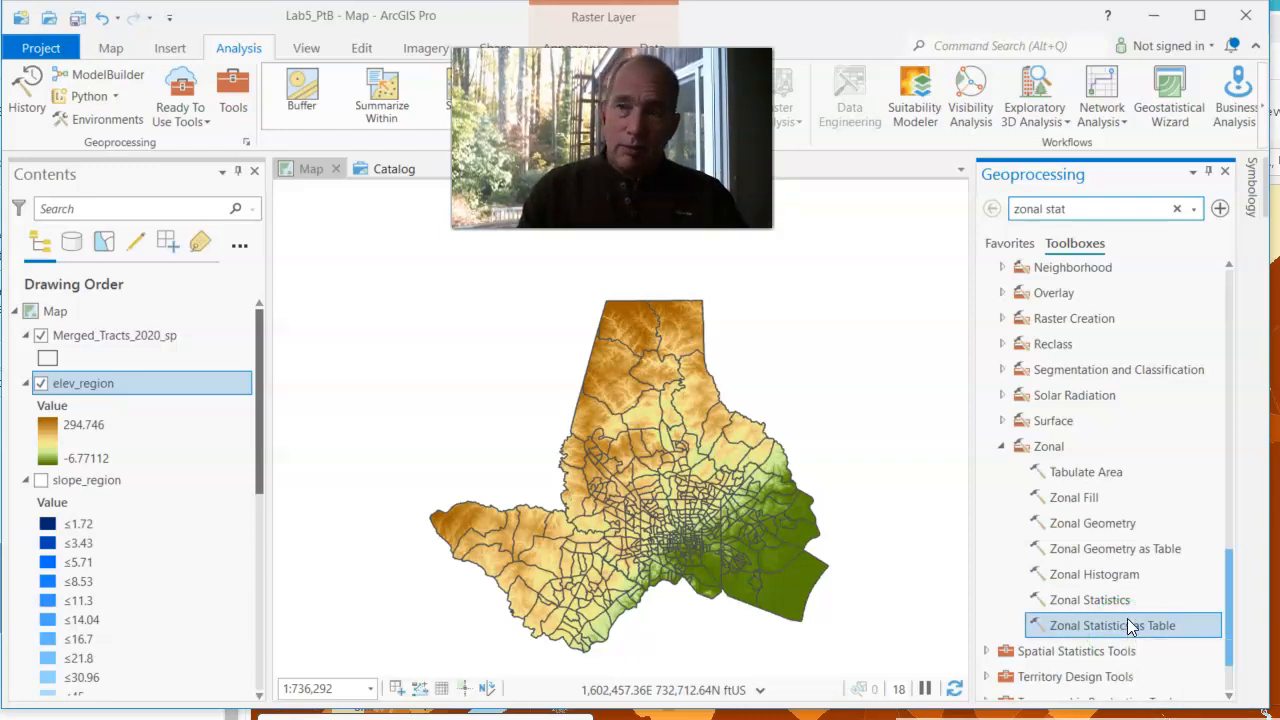
pyautogui.doubleClick(1126, 599)
pyautogui.click(1130, 322)
pyautogui.click(1158, 291)
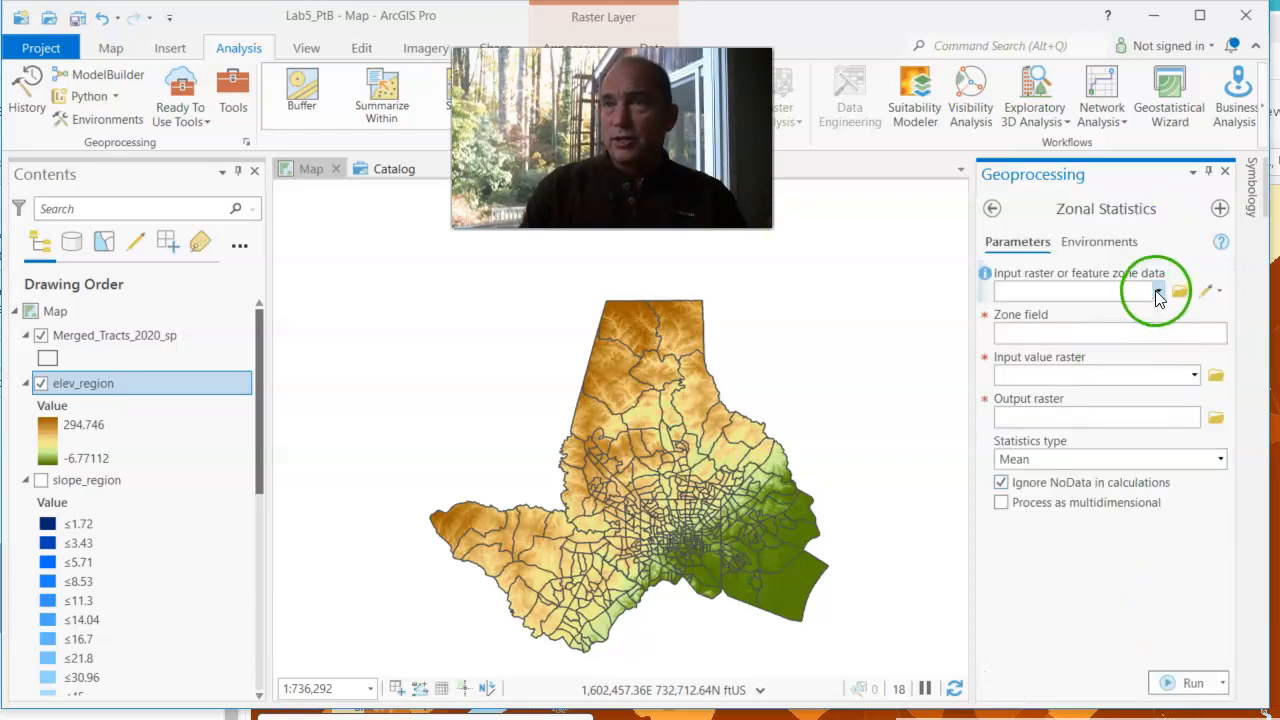
pyautogui.click(1134, 334)
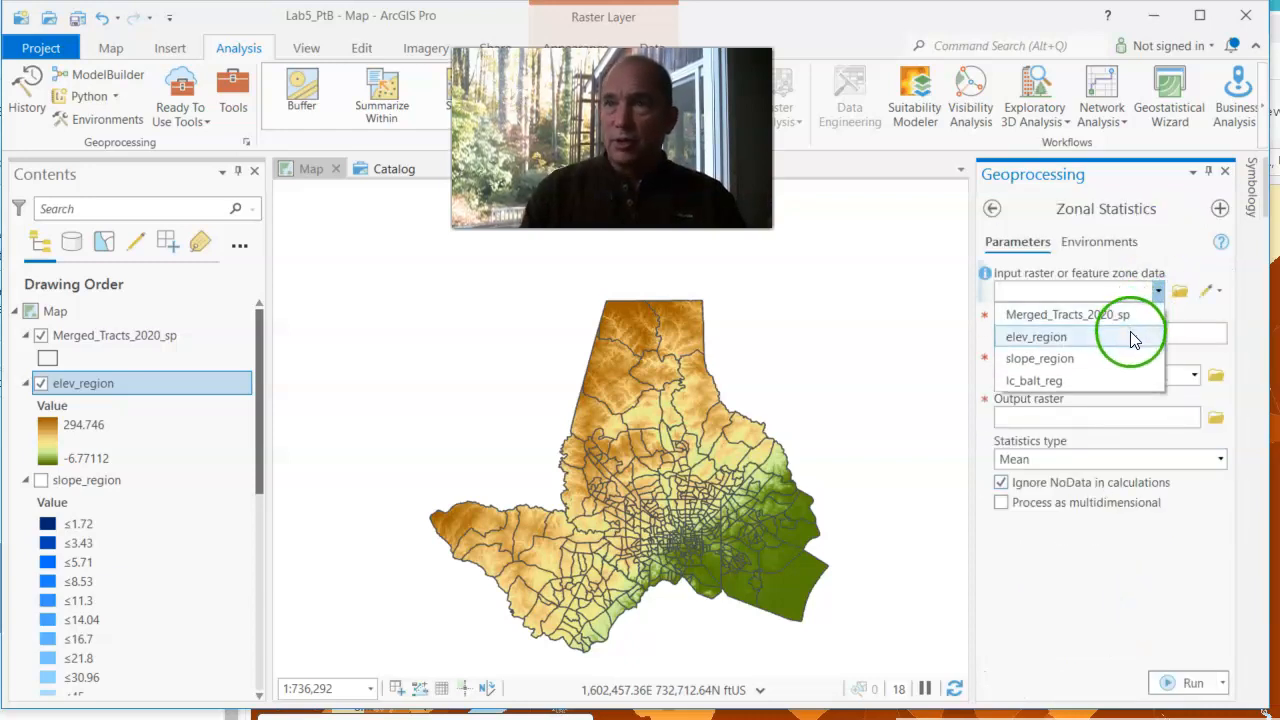
pyautogui.click(1131, 322)
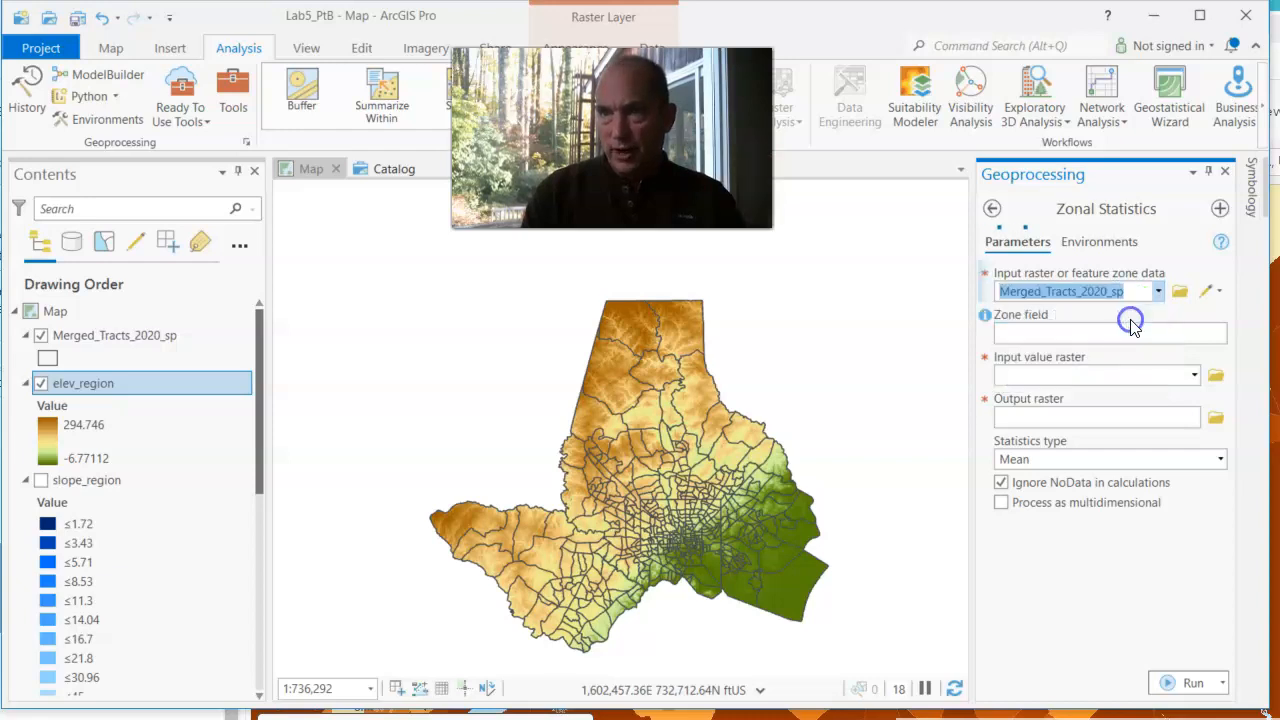
# Step: Set the Zonal Statistics zone field to GEOID and the input value raster to elev_region
pyautogui.click(1220, 333)
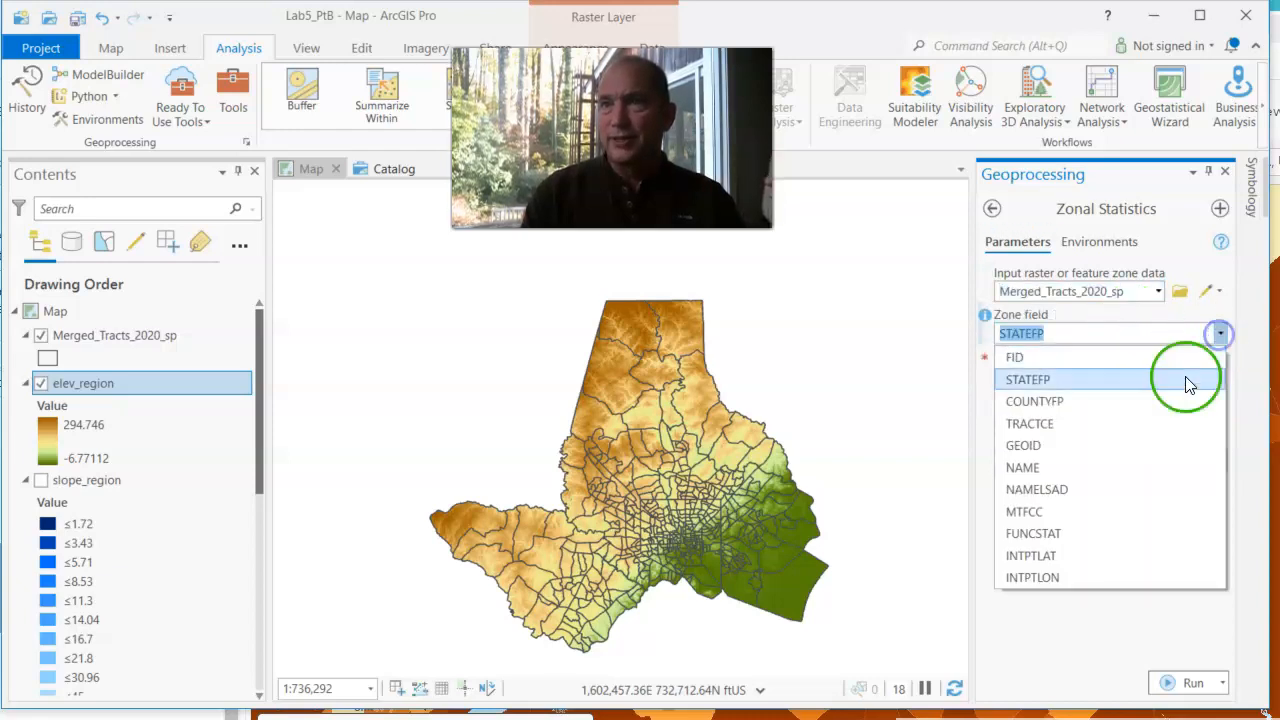
pyautogui.click(1150, 447)
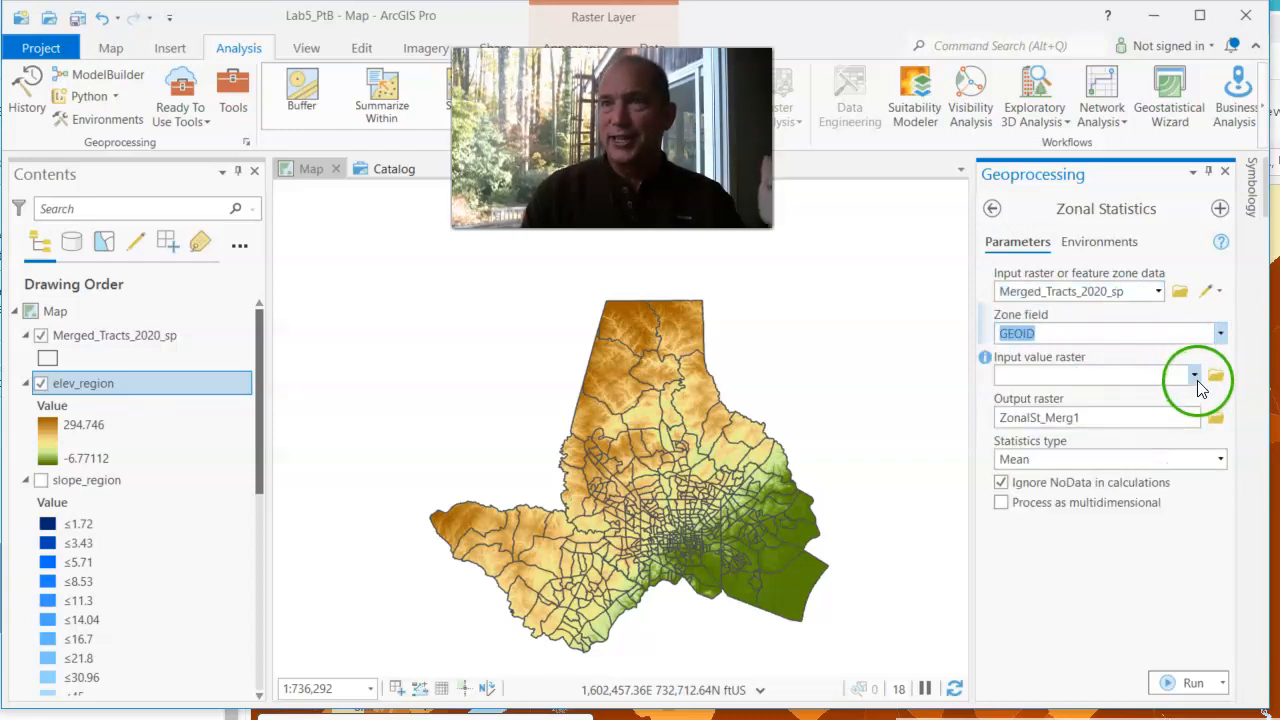
pyautogui.click(1195, 375)
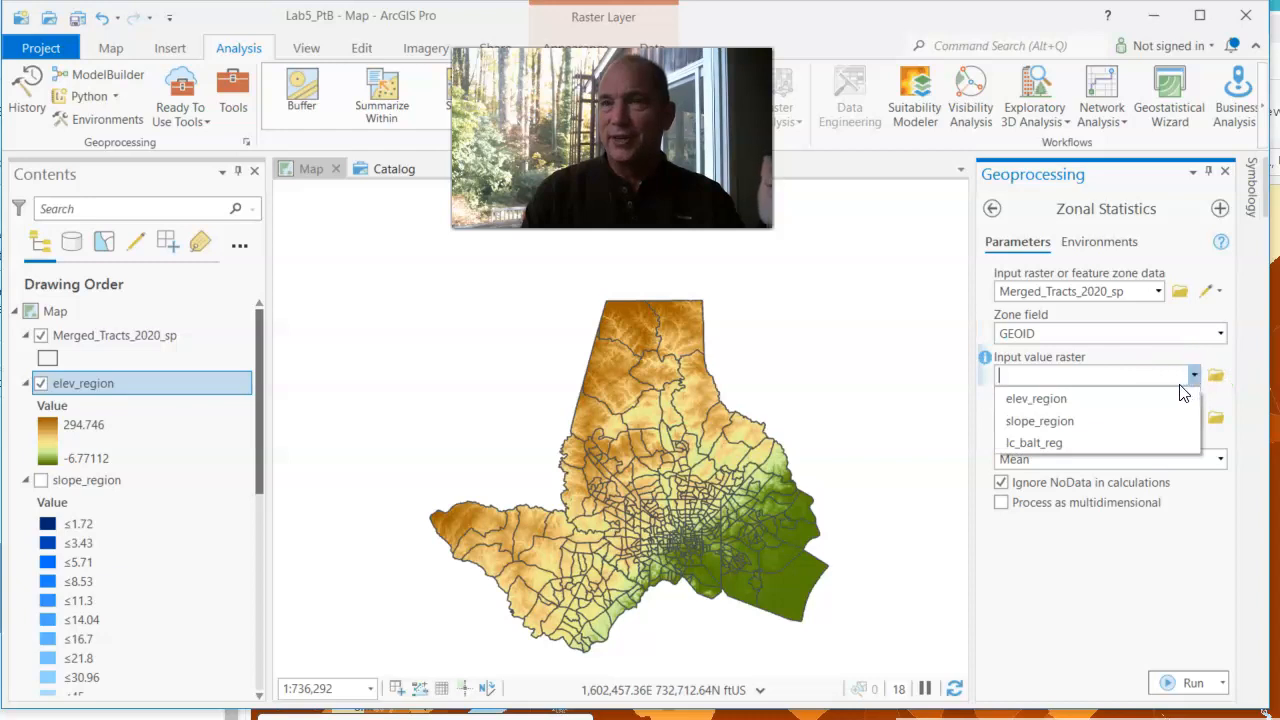
pyautogui.click(1146, 401)
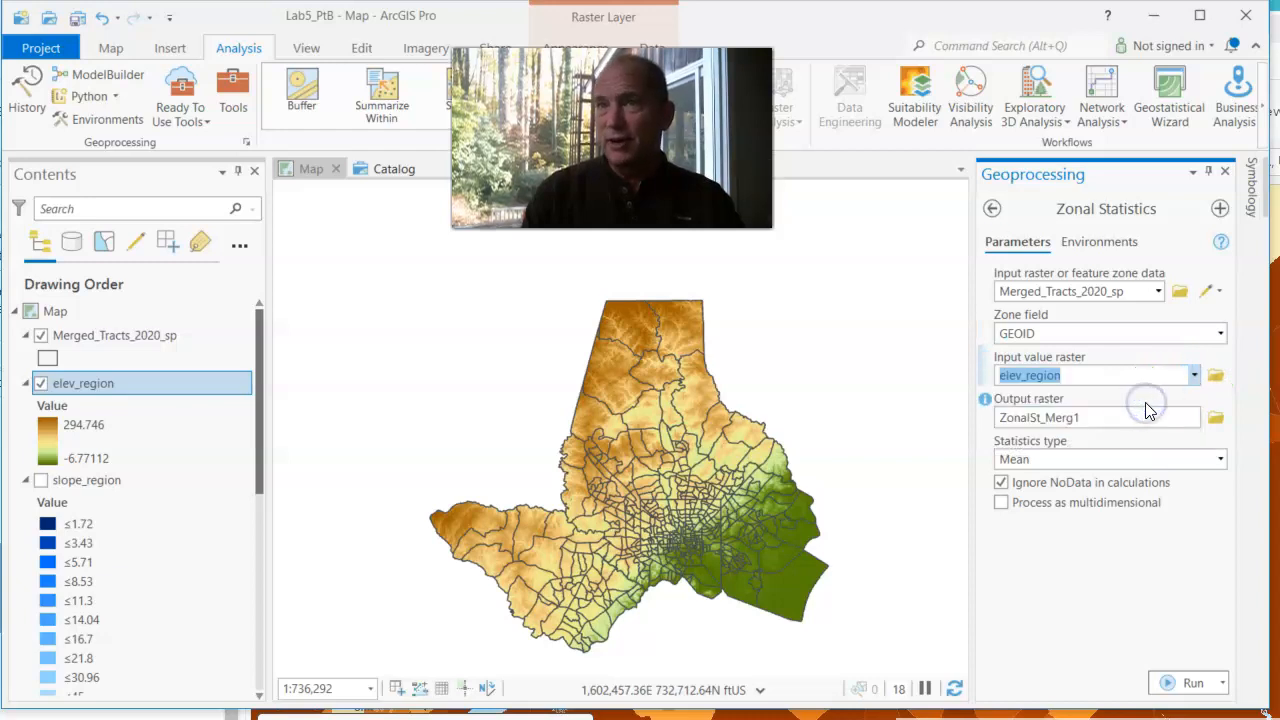
# Step: Set the output raster to be saved as elev_by_tract in the Lab5_PtB folder
pyautogui.click(1225, 420)
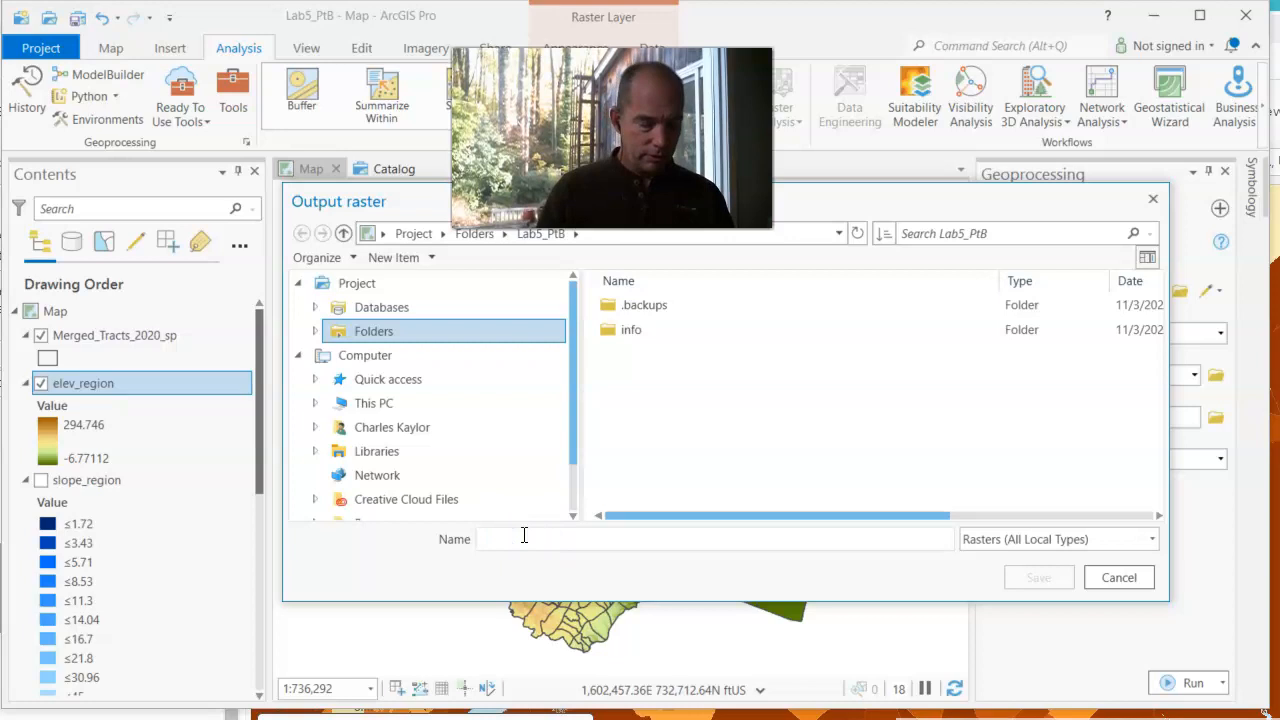
pyautogui.write('elev_by_tract')
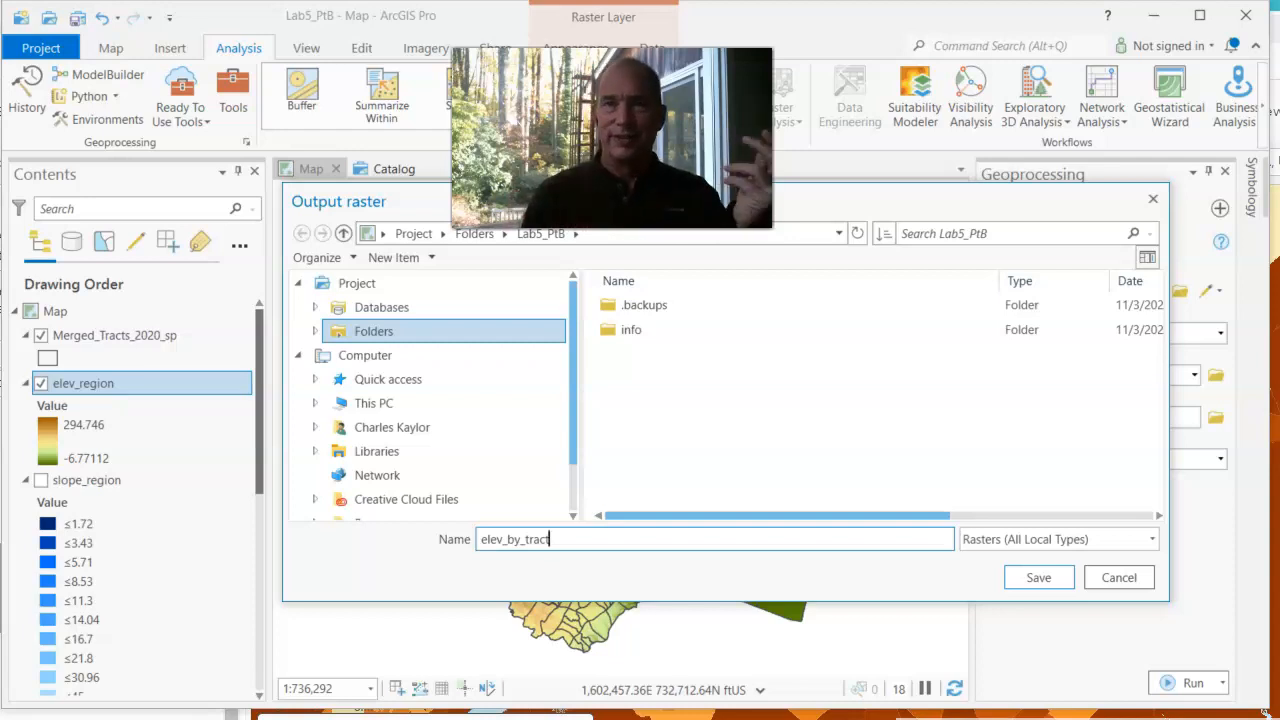
pyautogui.click(1050, 582)
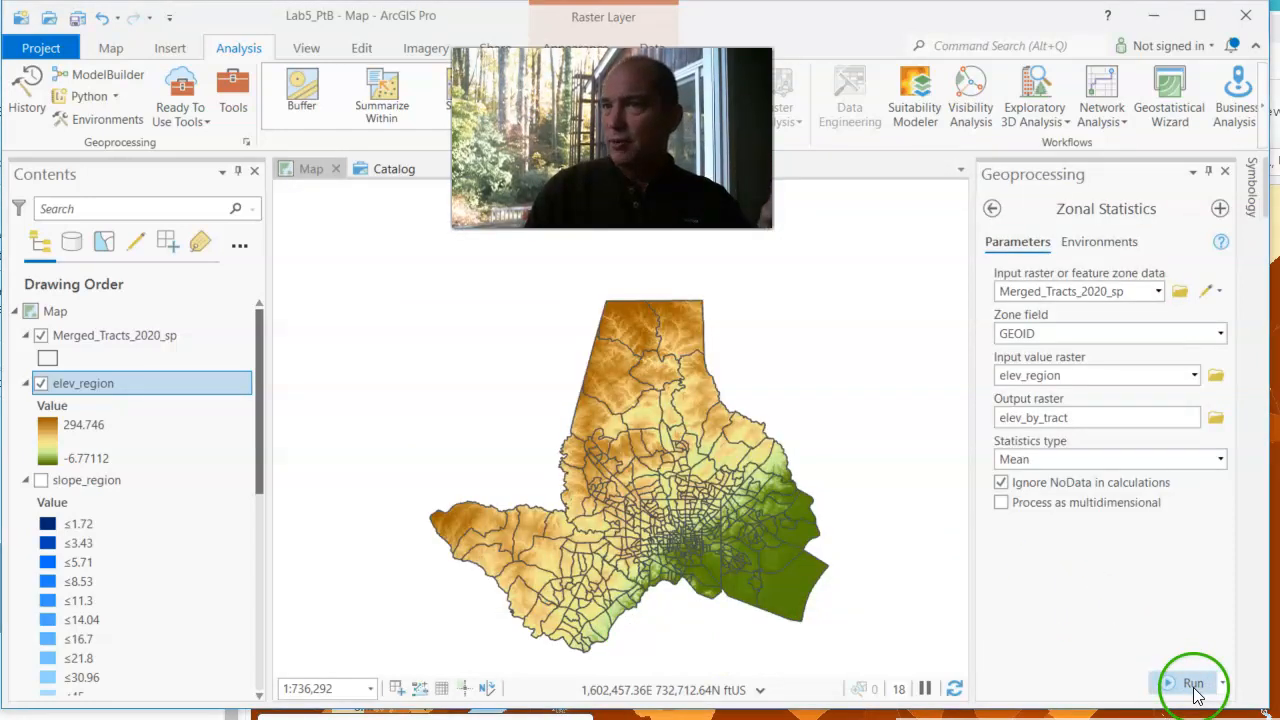
# Step: Run the Zonal Statistics tool with Mean as the statistics type
pyautogui.click(1030, 461)
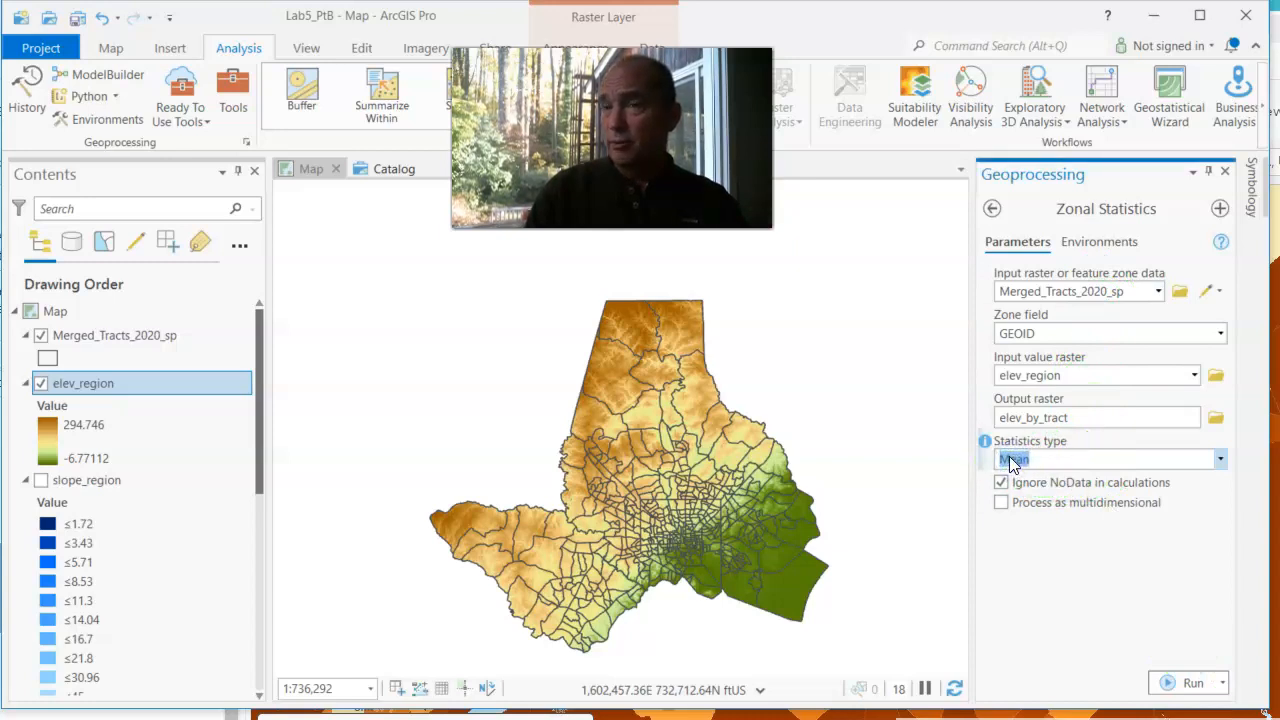
pyautogui.click(1192, 683)
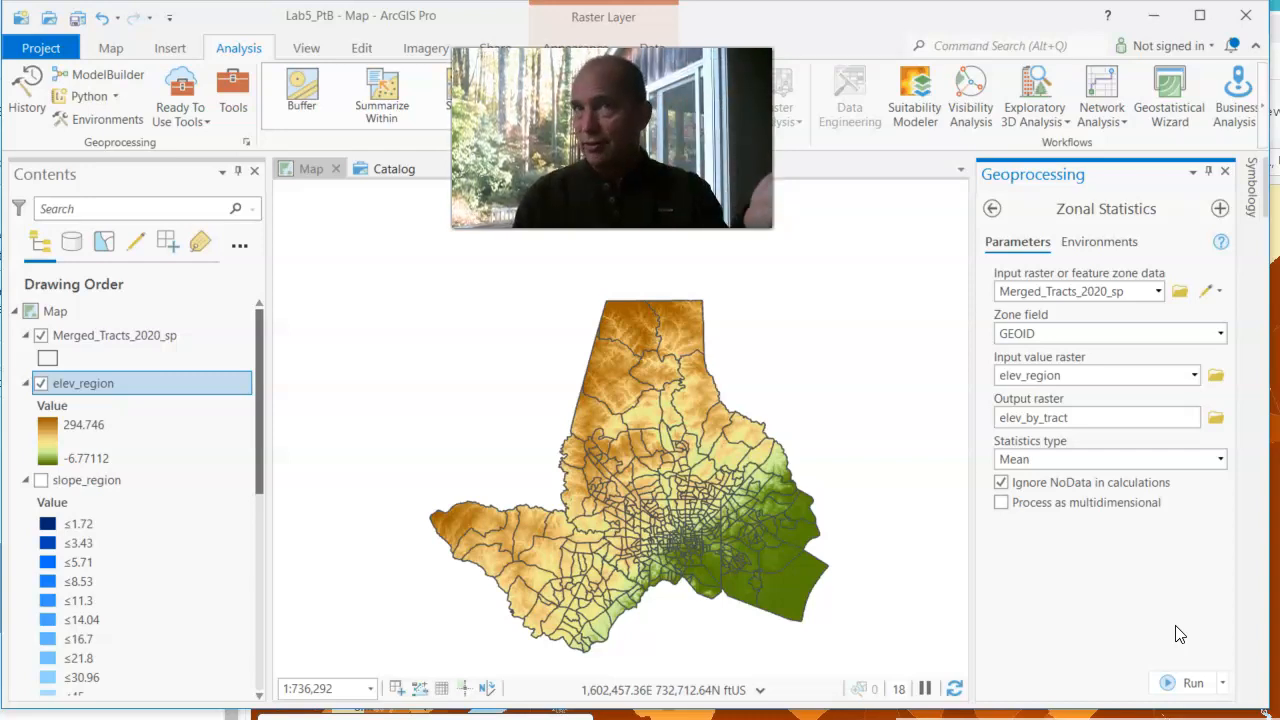
pyautogui.click(1190, 686)
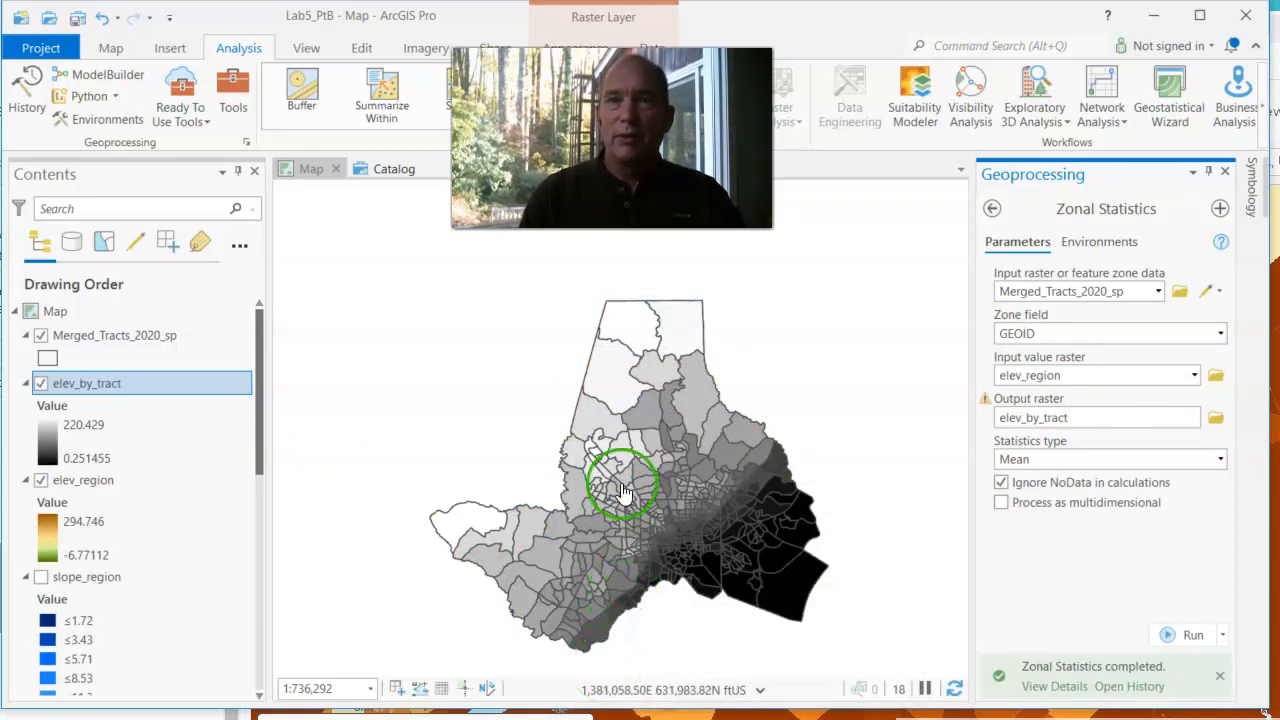
# Step: Hide the Merged_Tracts_2020_sp outlines and examine the cells of the elev_by_tract raster along the tract boundaries
pyautogui.click(40, 335)
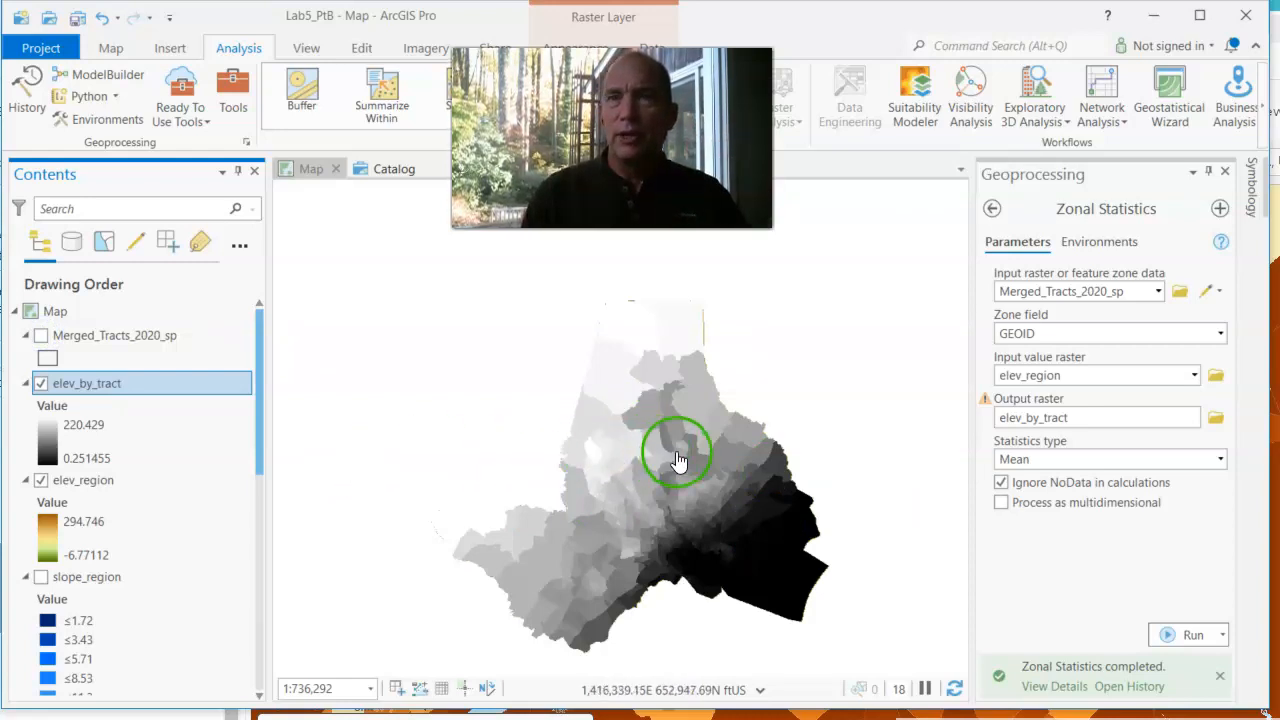
pyautogui.scroll(2, 667, 400)
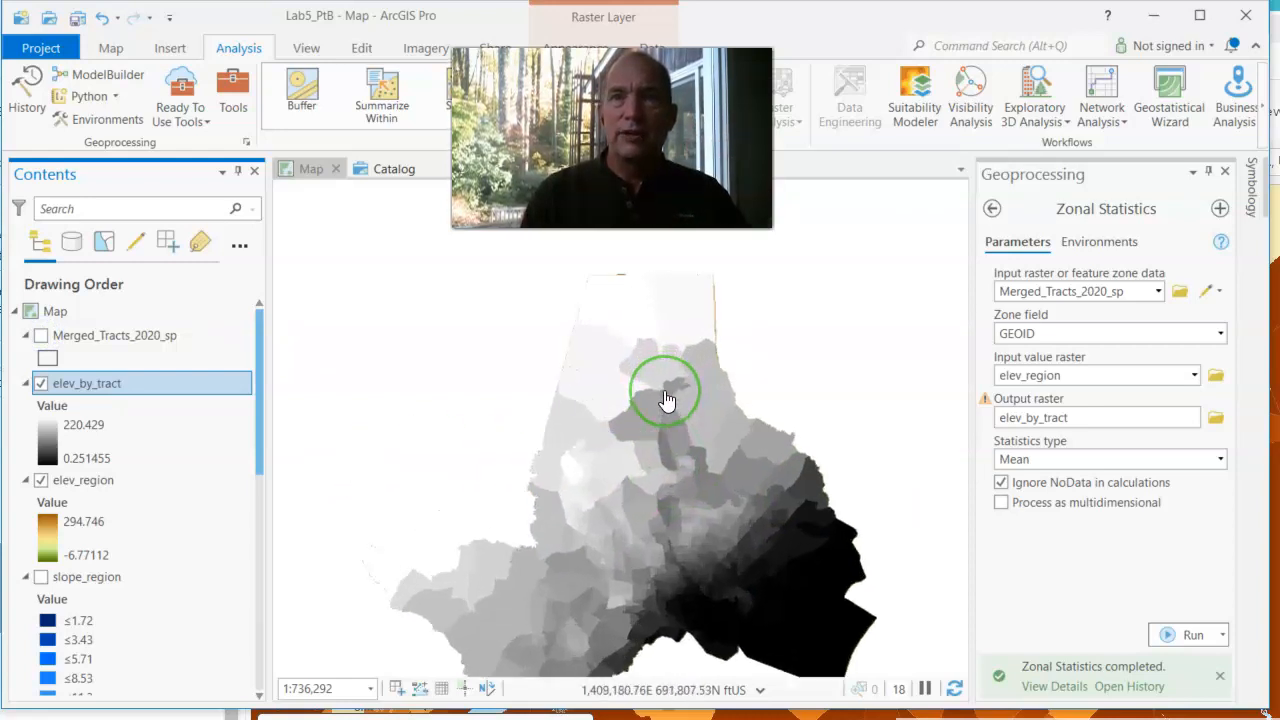
pyautogui.scroll(4, 667, 400)
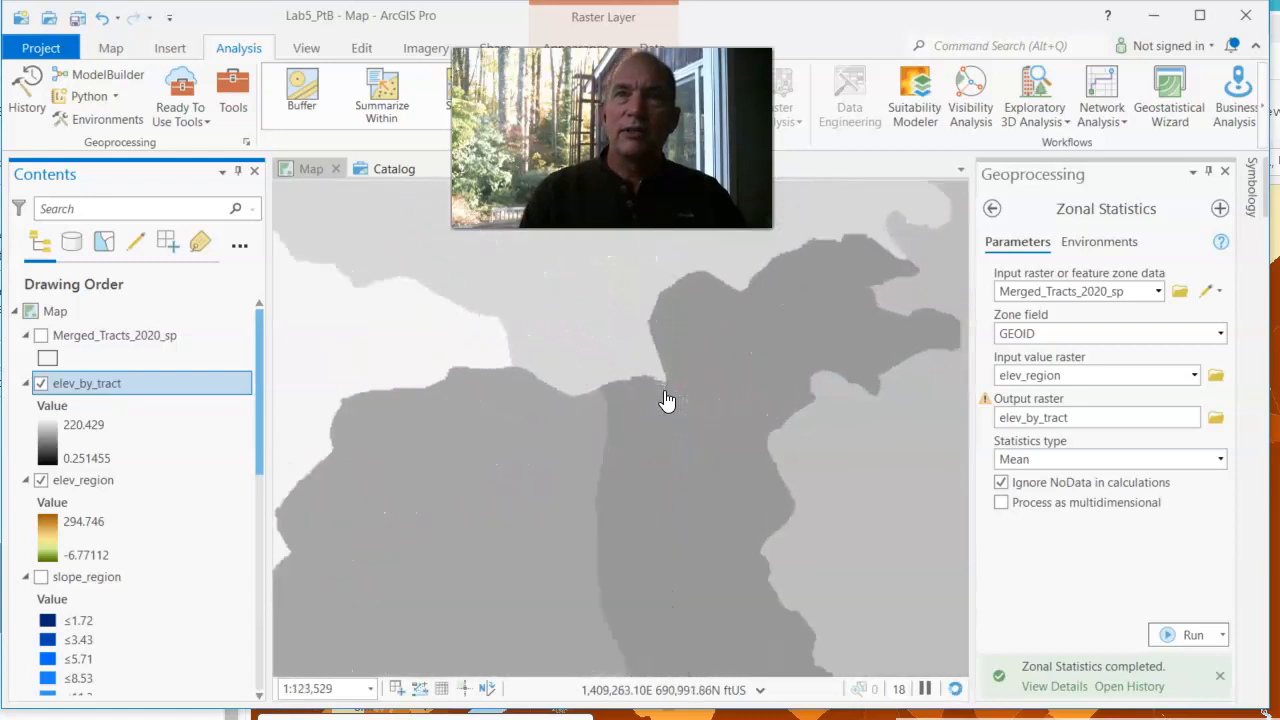
pyautogui.scroll(4, 667, 400)
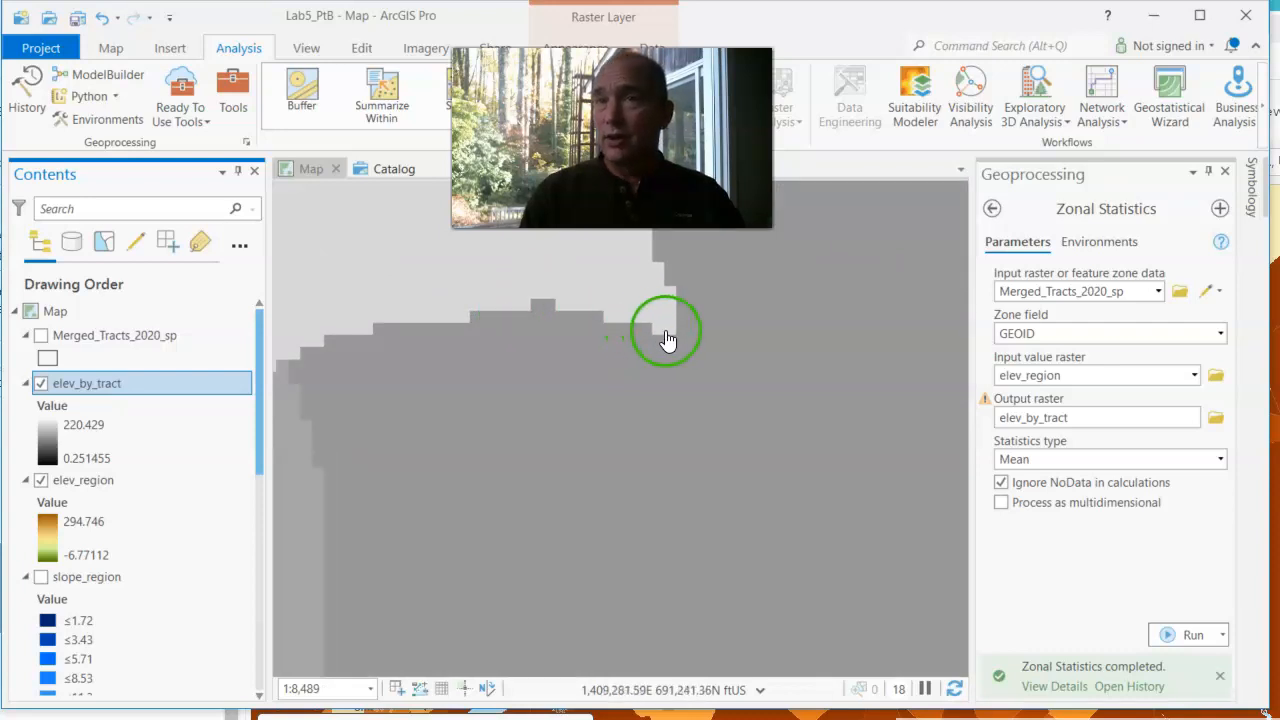
pyautogui.scroll(-7, 794, 449)
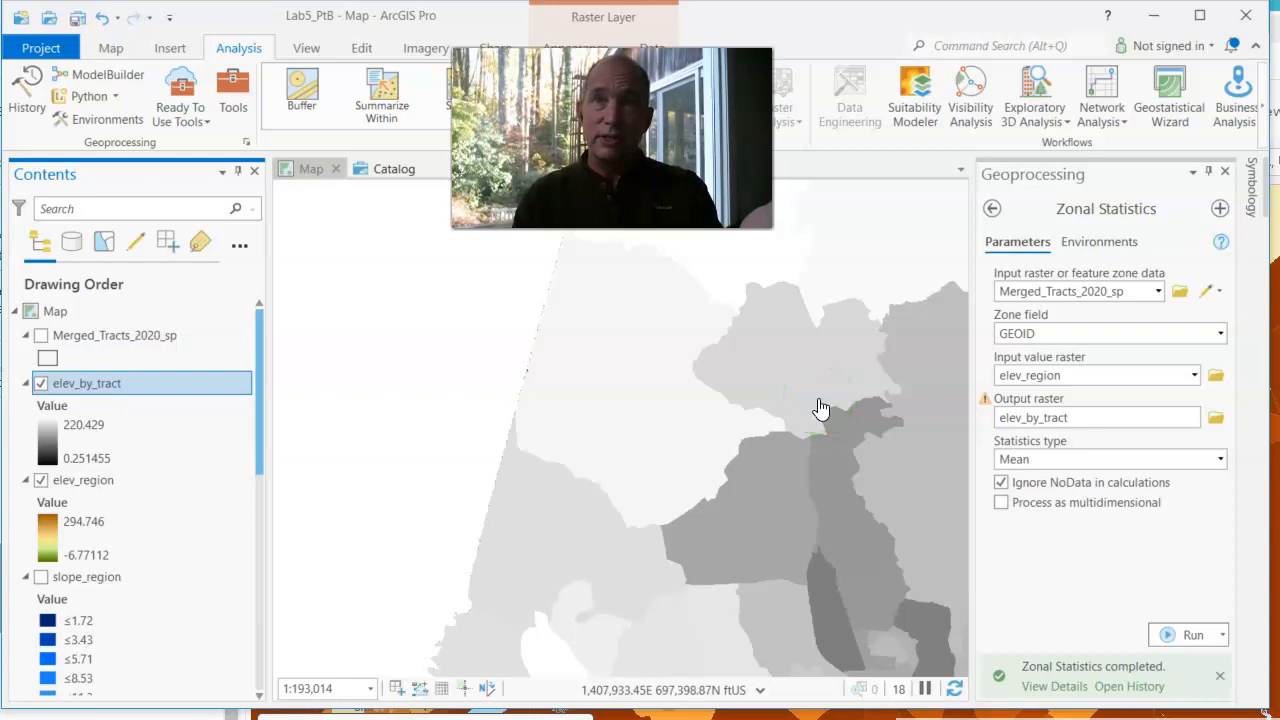
# Step: Open the Zonal Statistics as Table tool, and display the Merged_Tracts_2020_sp outlines over elev_region with elev_by_tract hidden
pyautogui.click(992, 208)
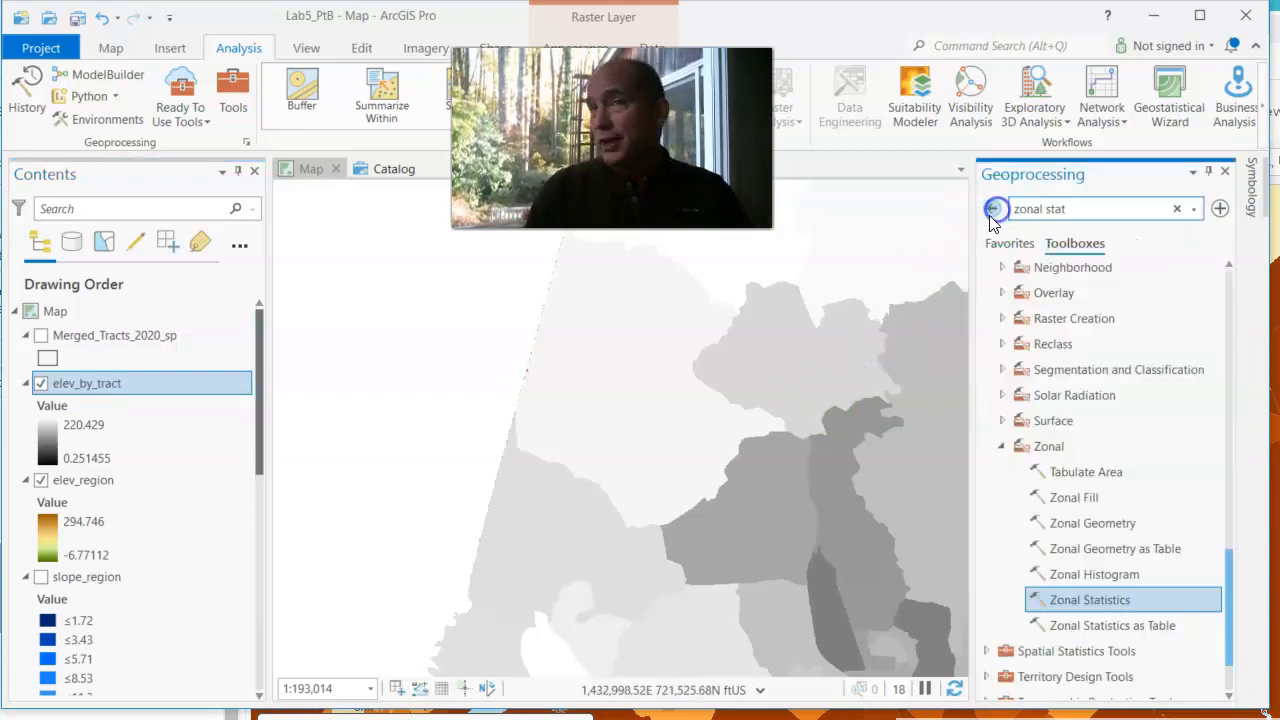
pyautogui.click(1136, 637)
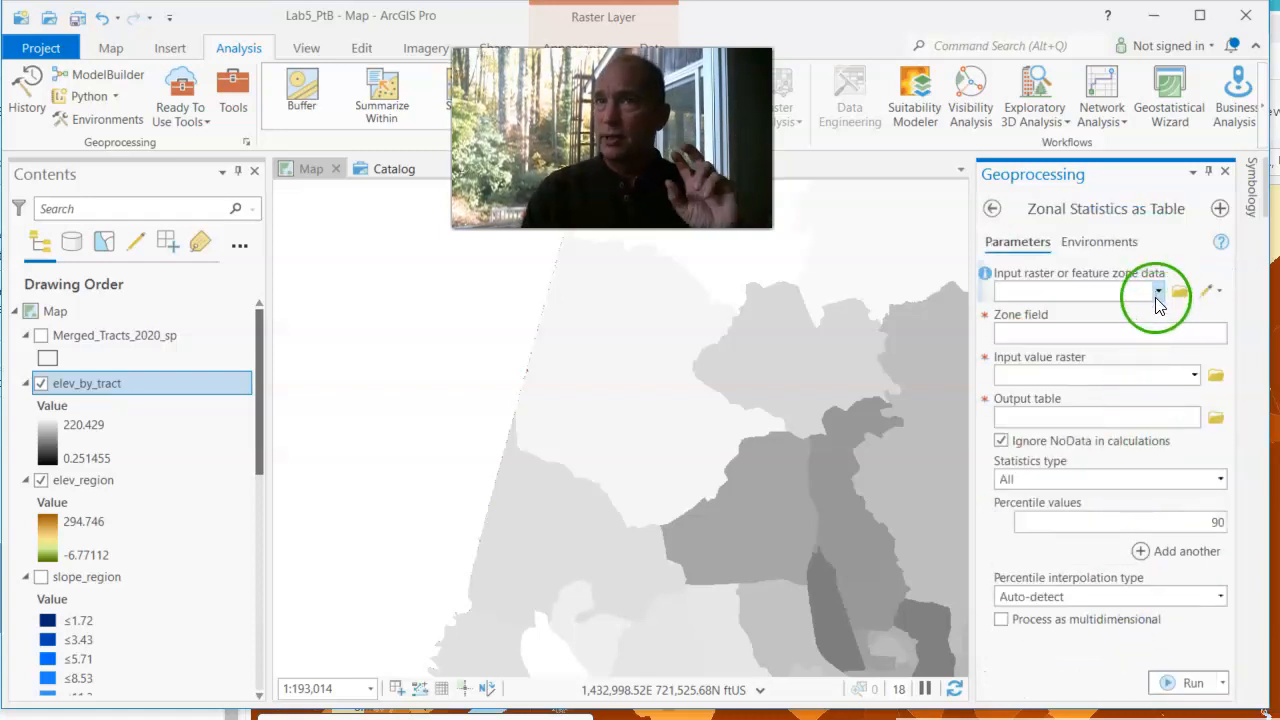
pyautogui.click(40, 383)
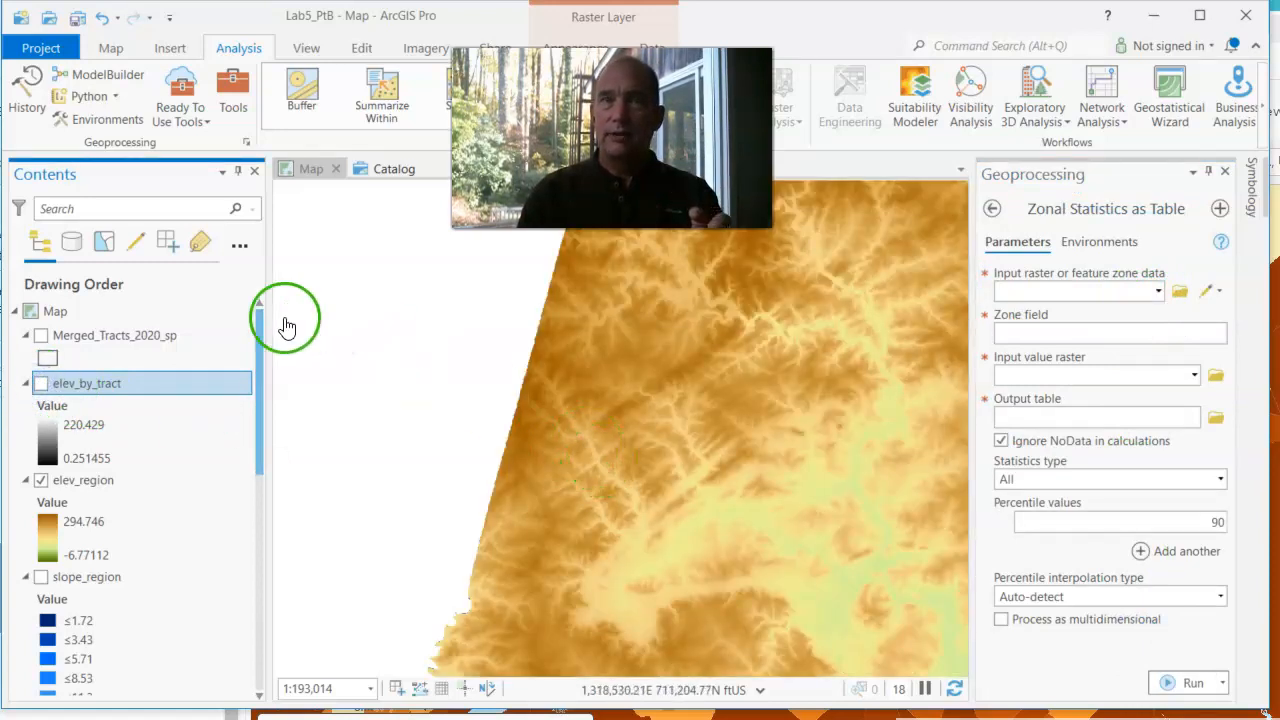
pyautogui.click(40, 336)
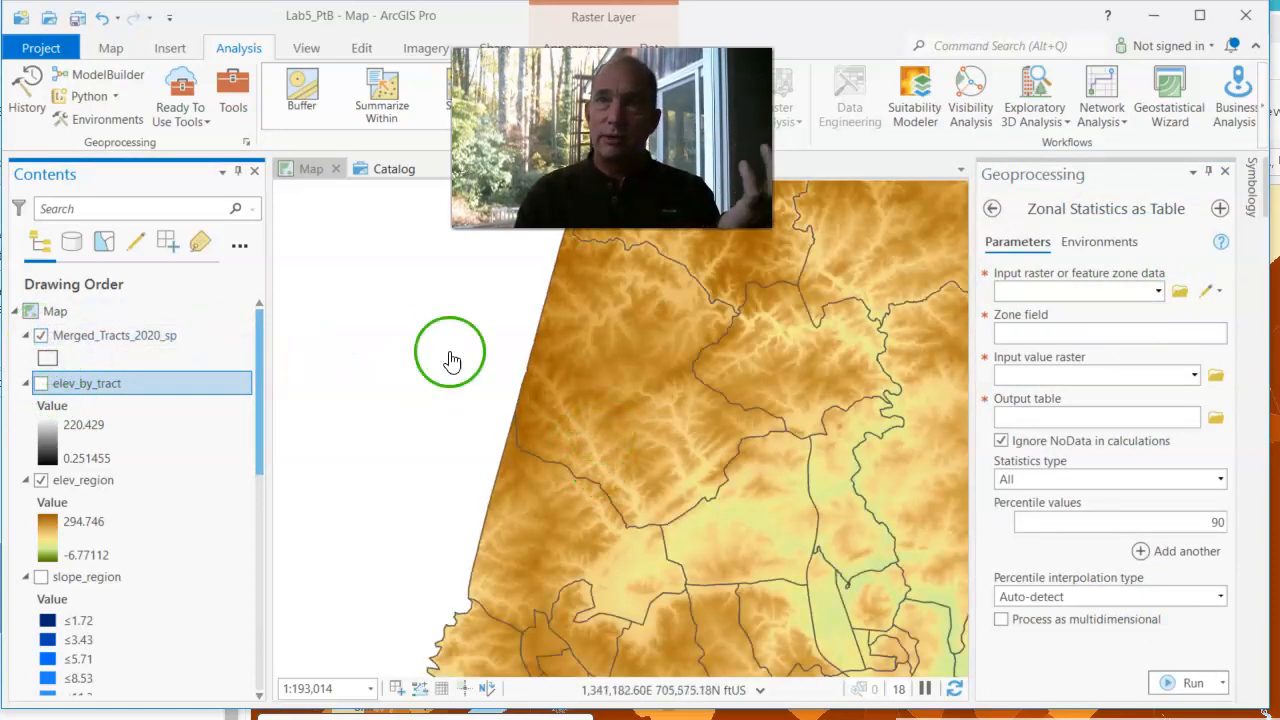
# Step: Set Merged_Tracts_2020_sp as the zone data for the table tool, with GEOID as the zone field
pyautogui.click(1158, 290)
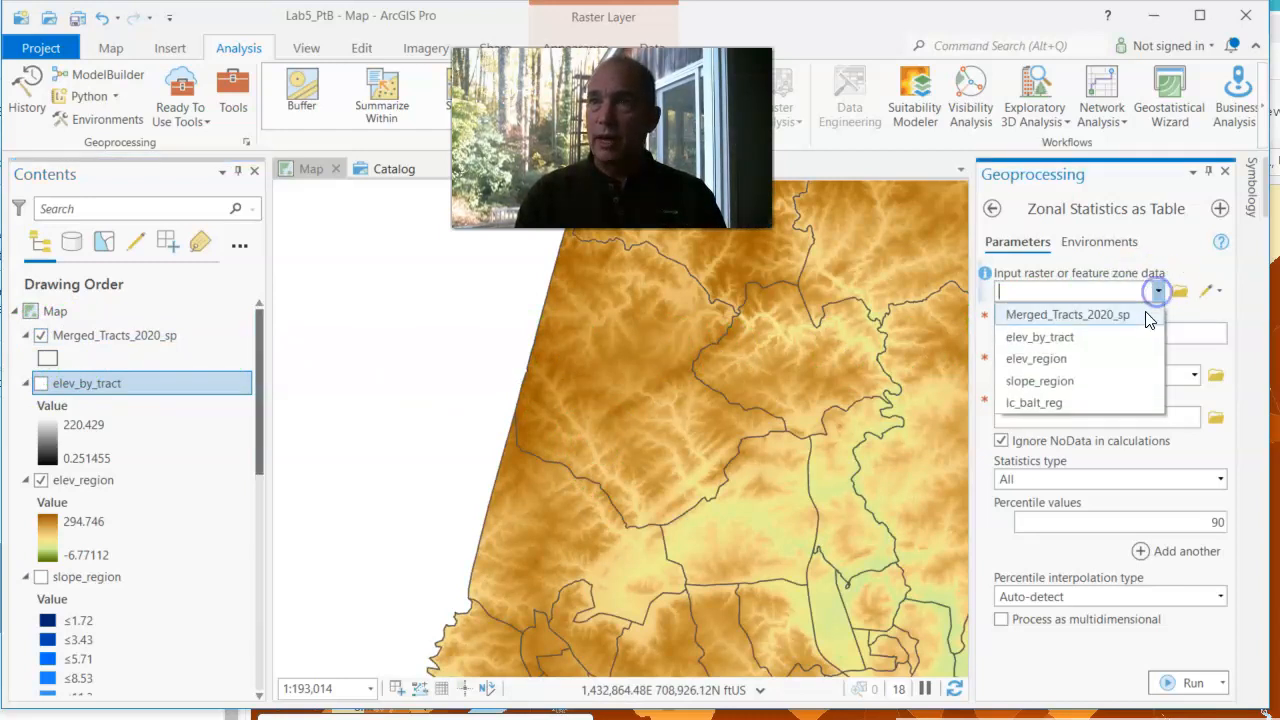
pyautogui.click(1132, 314)
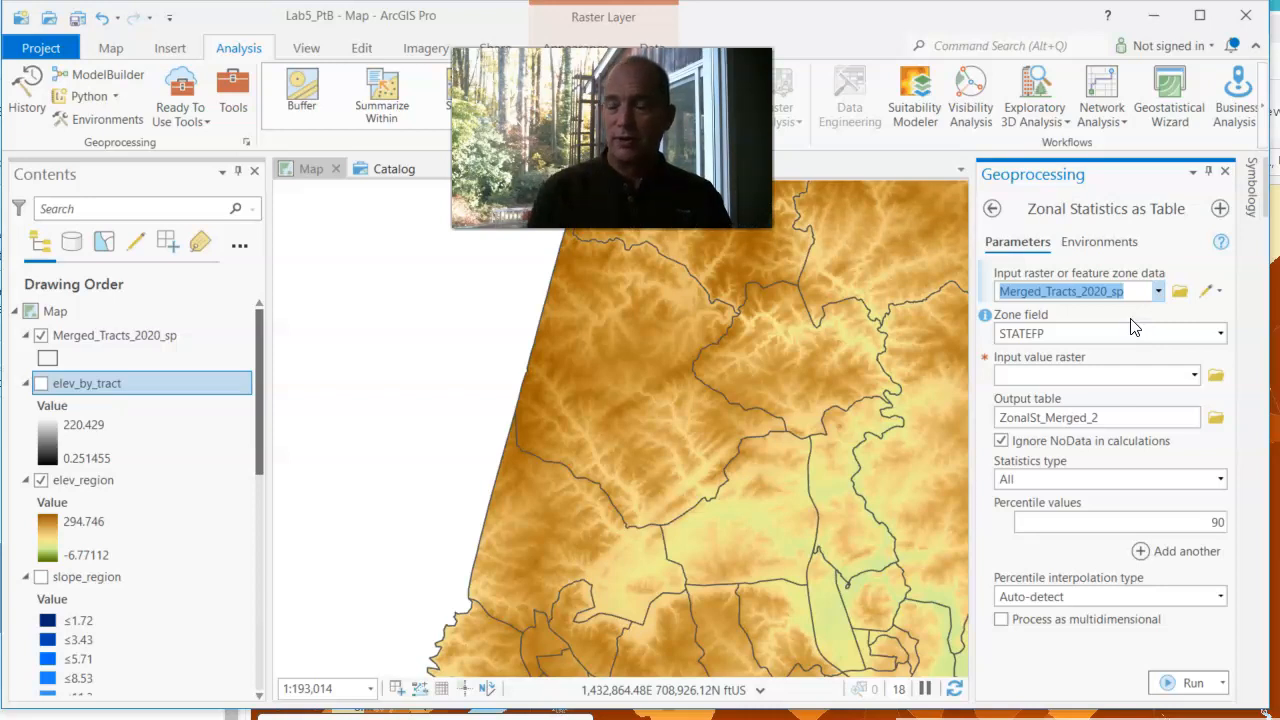
pyautogui.click(1221, 333)
pyautogui.click(1140, 447)
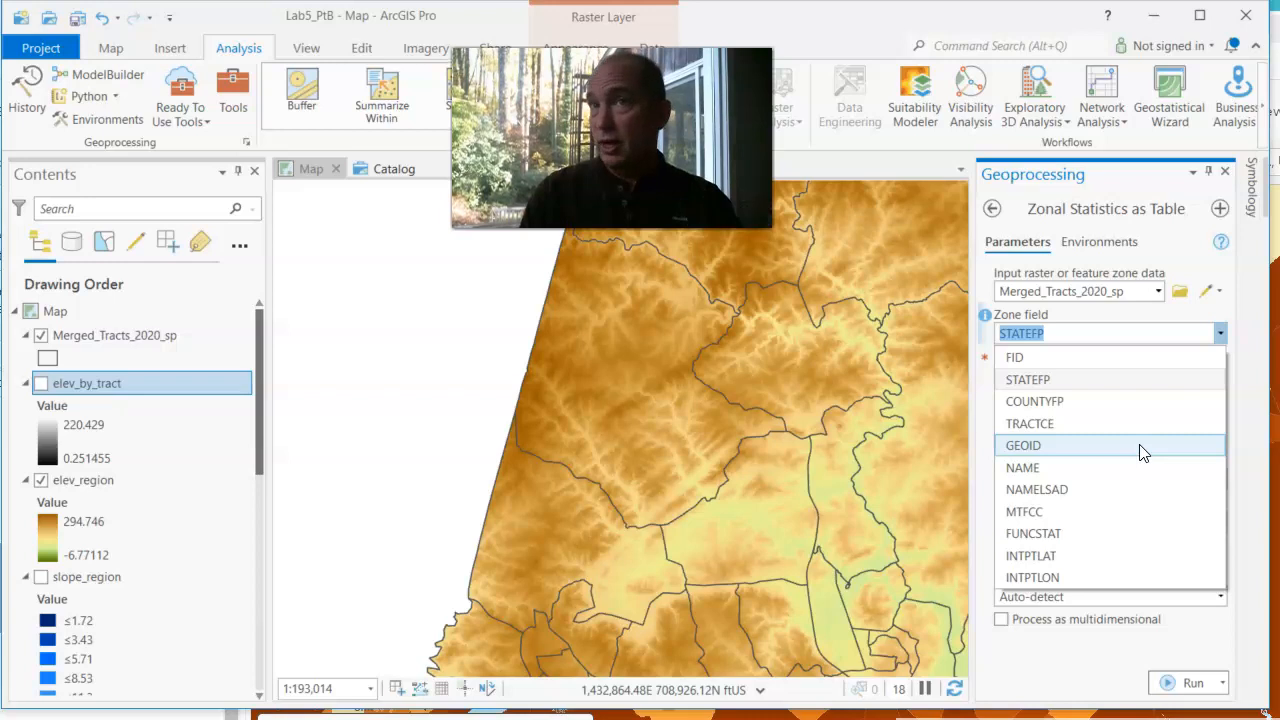
pyautogui.click(1130, 450)
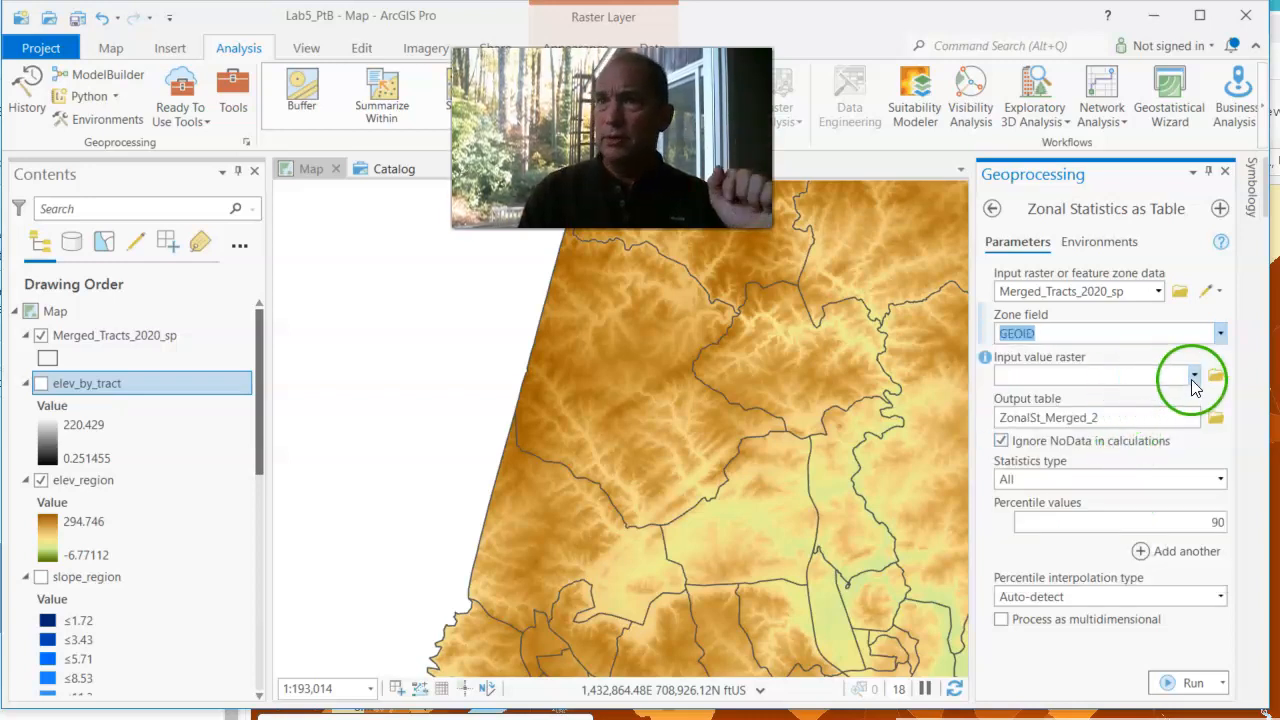
# Step: Set elev_region as the input value raster for Zonal Statistics as Table
pyautogui.click(1062, 340)
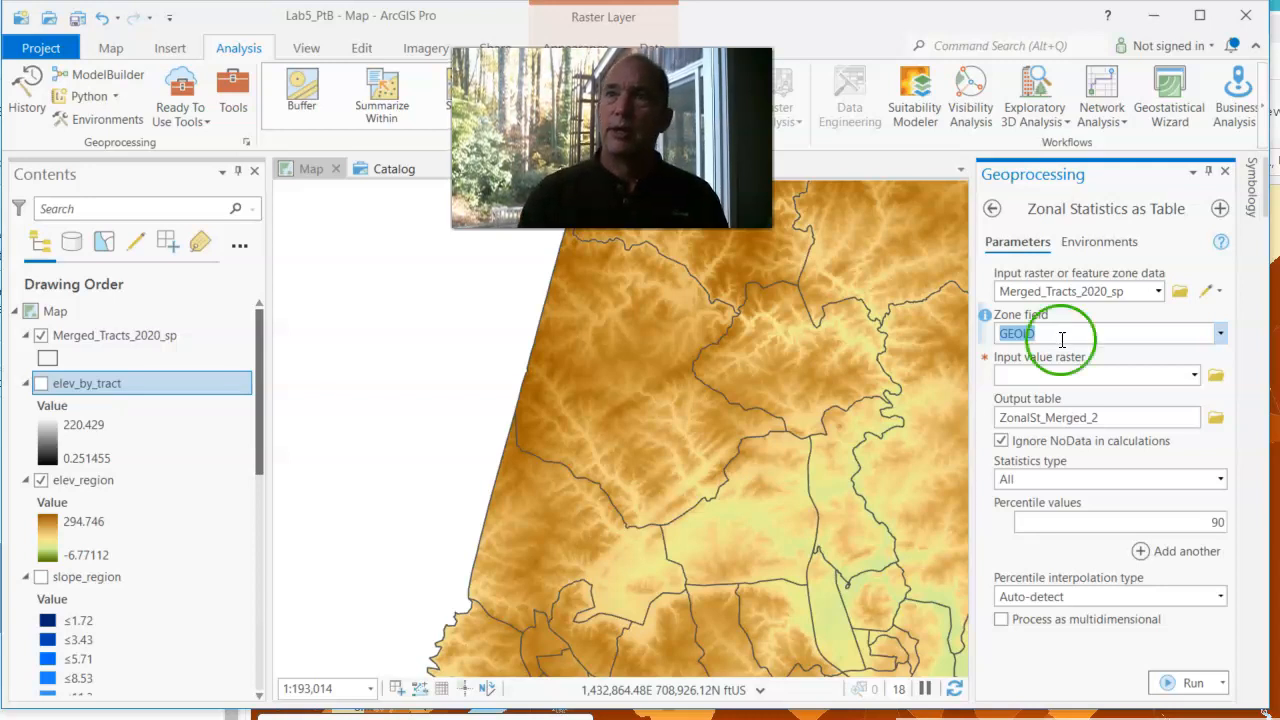
pyautogui.click(1194, 375)
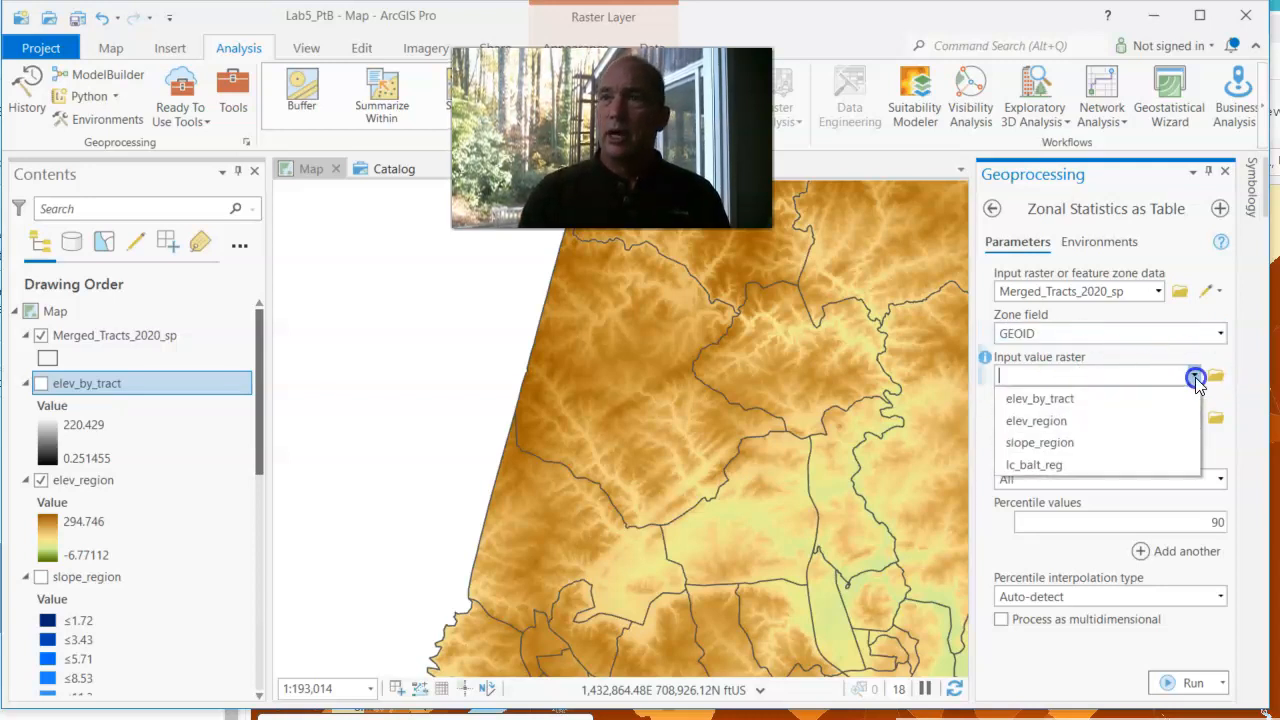
pyautogui.click(1135, 421)
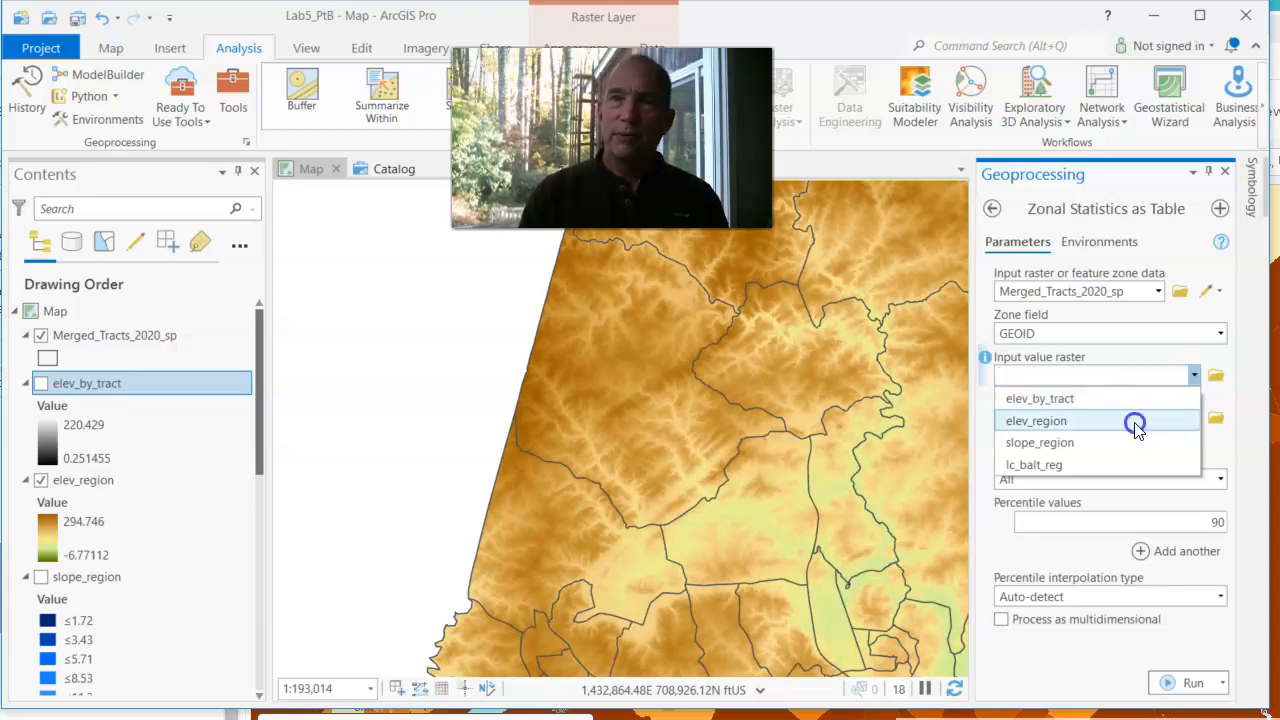
# Step: Try to save the output table as elev_by_tract in the Lab5_PtB folder
pyautogui.click(1210, 420)
pyautogui.doubleClick(640, 314)
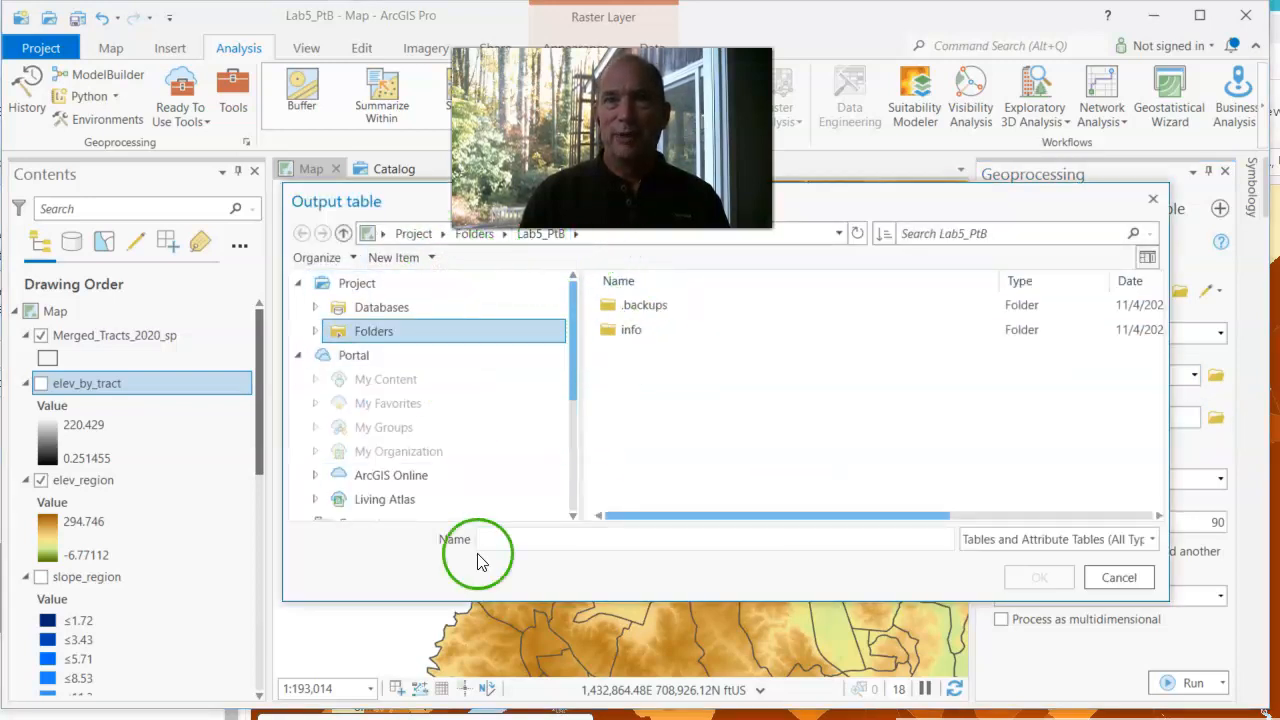
pyautogui.write('elev_by_tract')
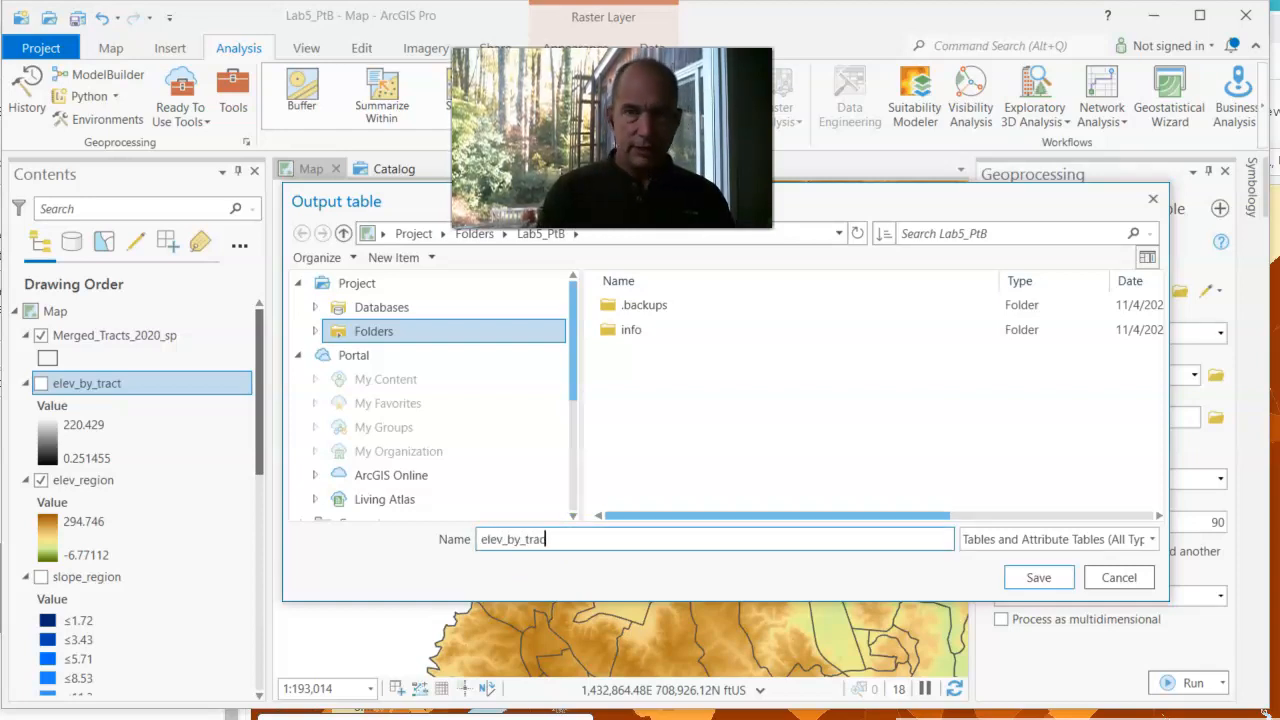
pyautogui.click(1062, 583)
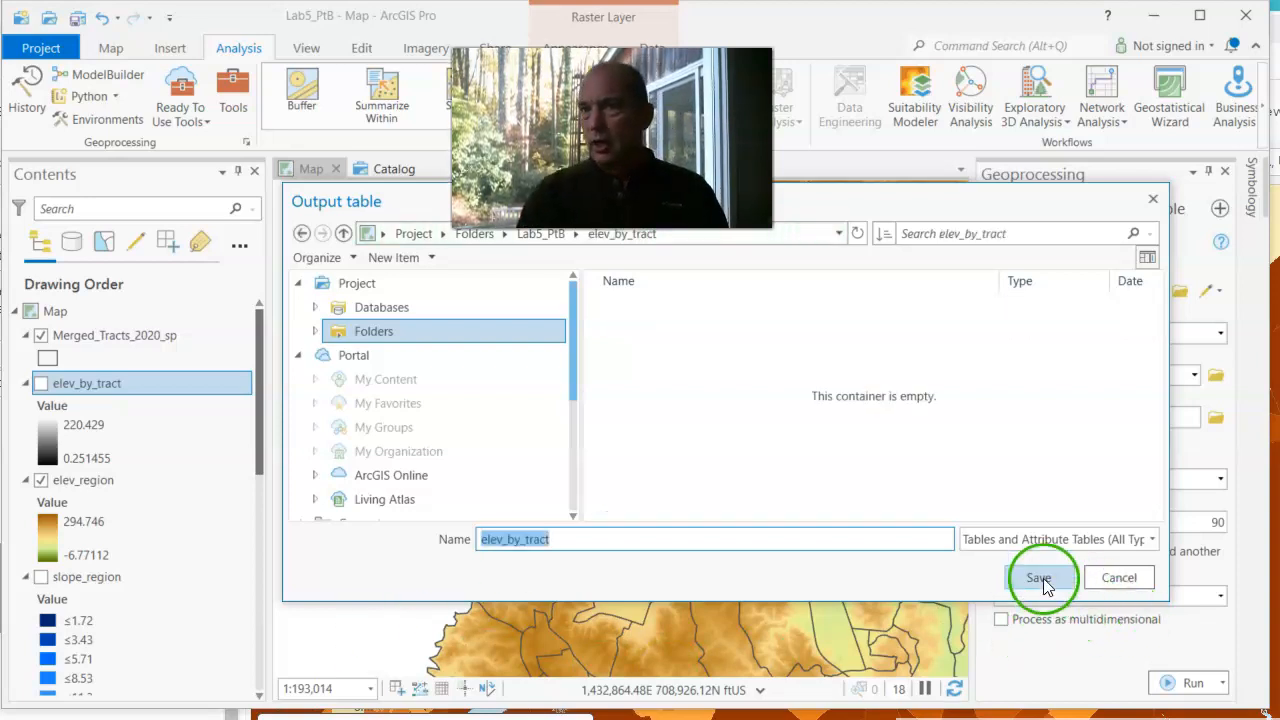
pyautogui.click(1043, 578)
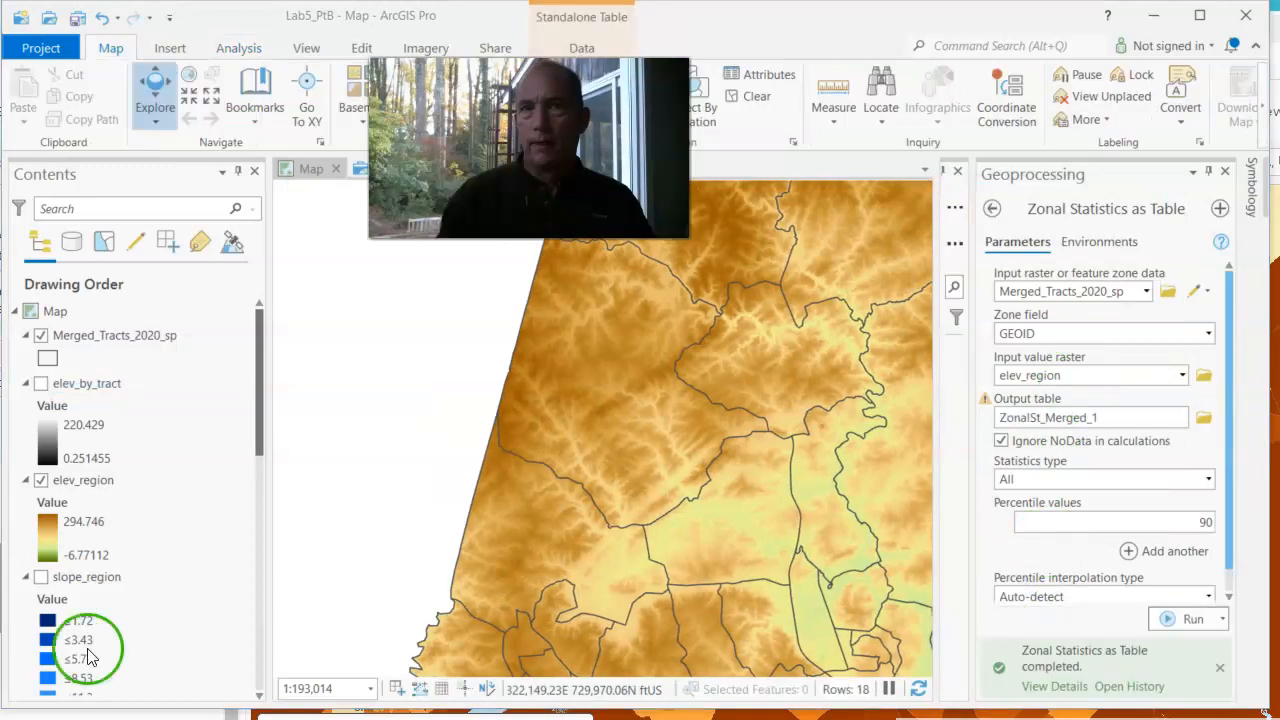
# Step: Locate the ZonalSt_Merged_1 table under the standalone tables and close the Geoprocessing pane
pyautogui.click(218, 444)
pyautogui.moveTo(257, 425); pyautogui.dragTo(265, 652)
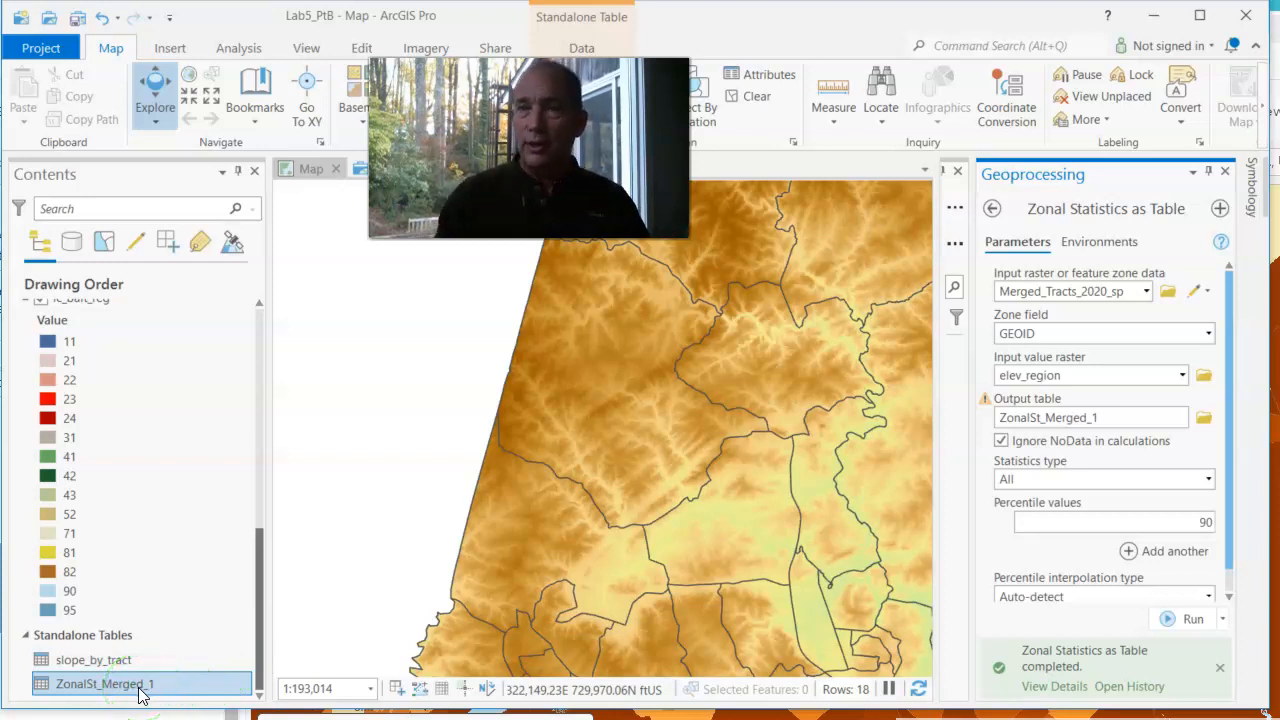
pyautogui.click(1225, 171)
pyautogui.click(1226, 172)
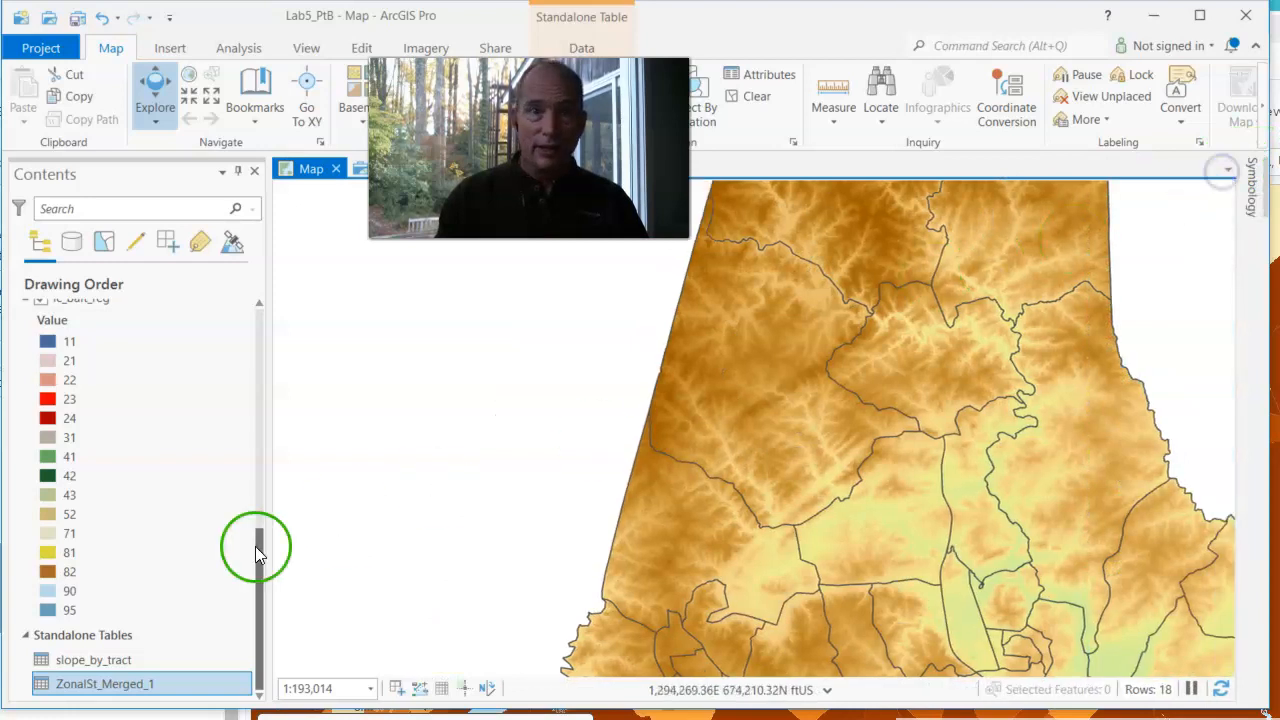
# Step: Open the ZonalSt_Merged_1 attribute table and enlarge its view to show more rows
pyautogui.rightClick(105, 687)
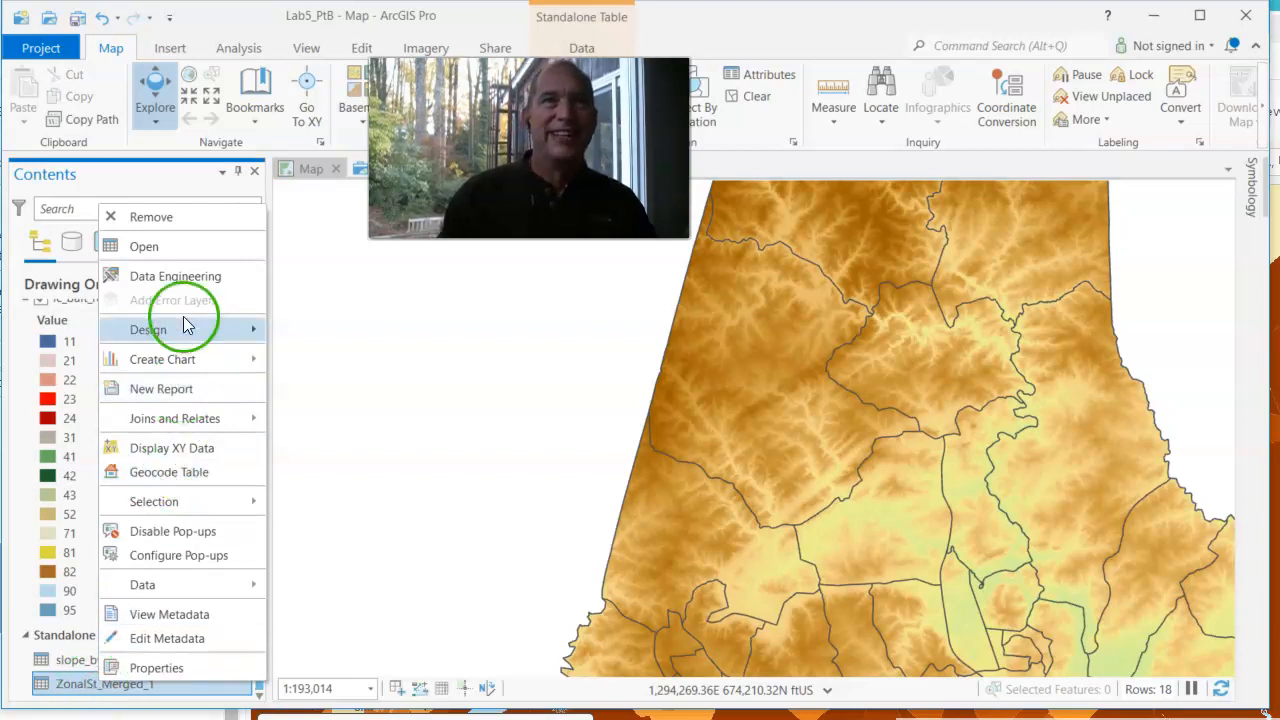
pyautogui.click(178, 250)
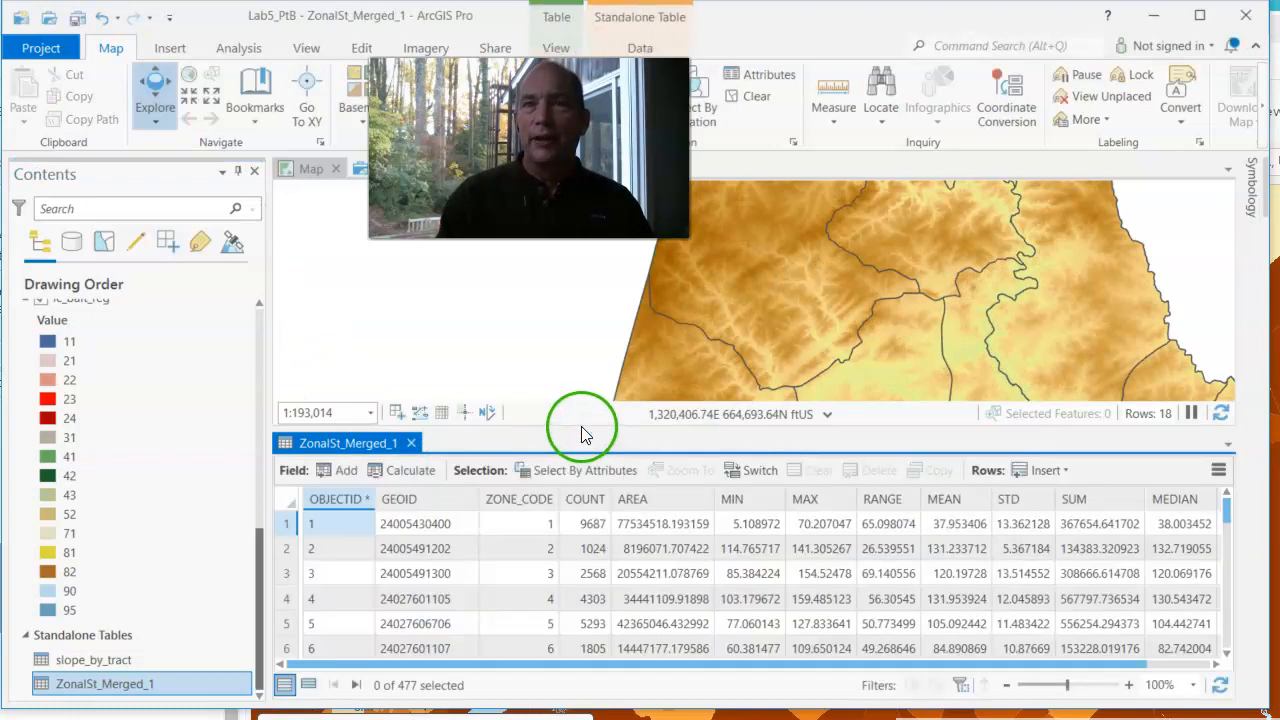
pyautogui.moveTo(589, 430); pyautogui.dragTo(586, 291)
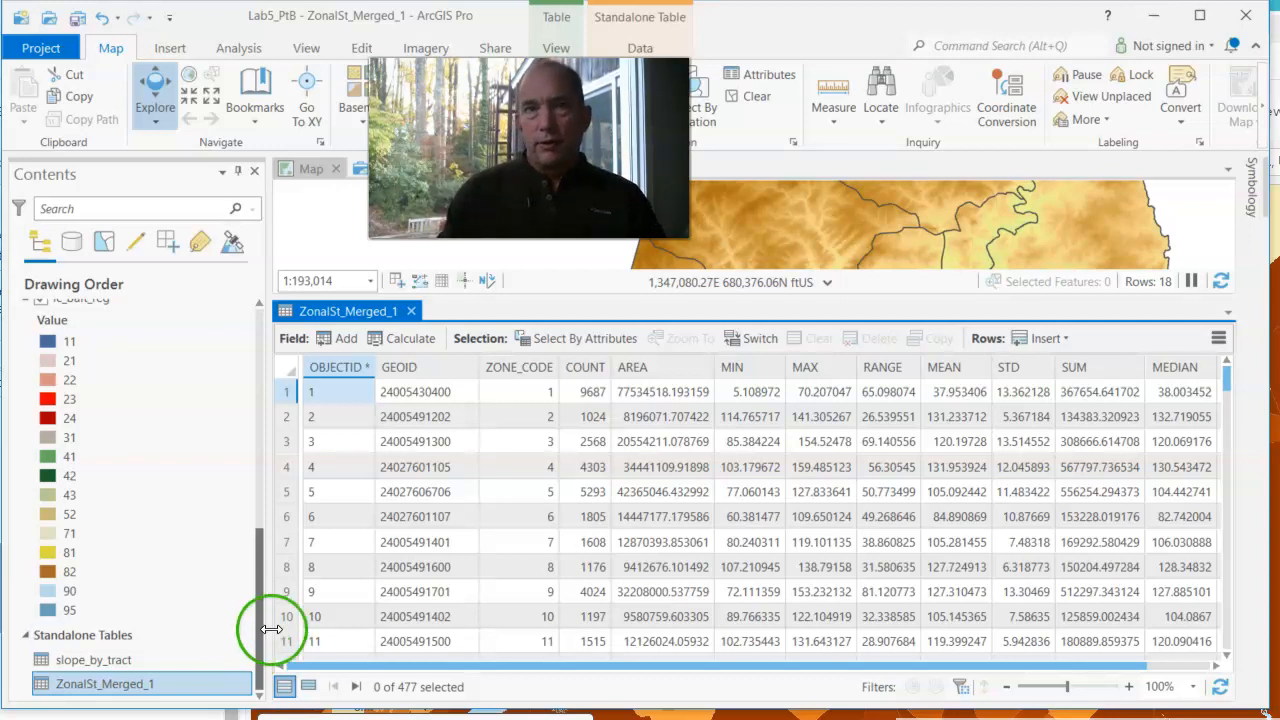
# Step: Check the GEOID field of the ZonalSt_Merged_1 table and select the first tract record
pyautogui.click(420, 370)
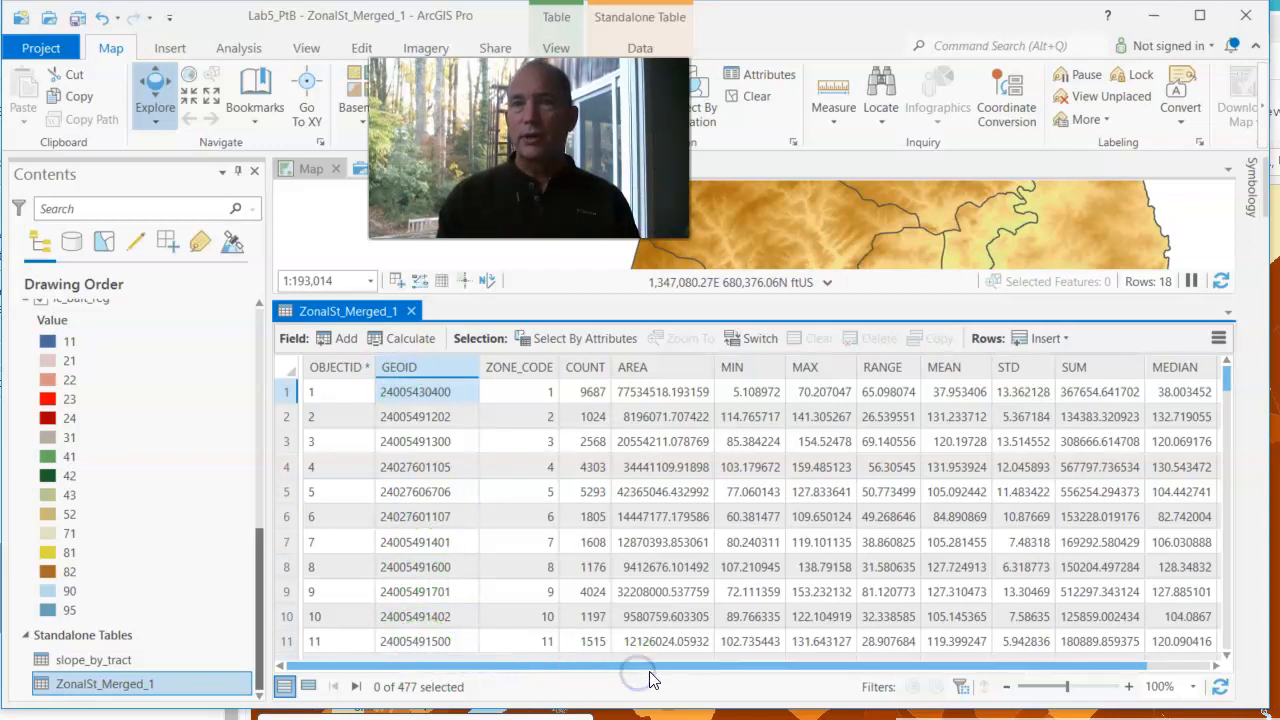
pyautogui.moveTo(771, 663); pyautogui.dragTo(650, 662)
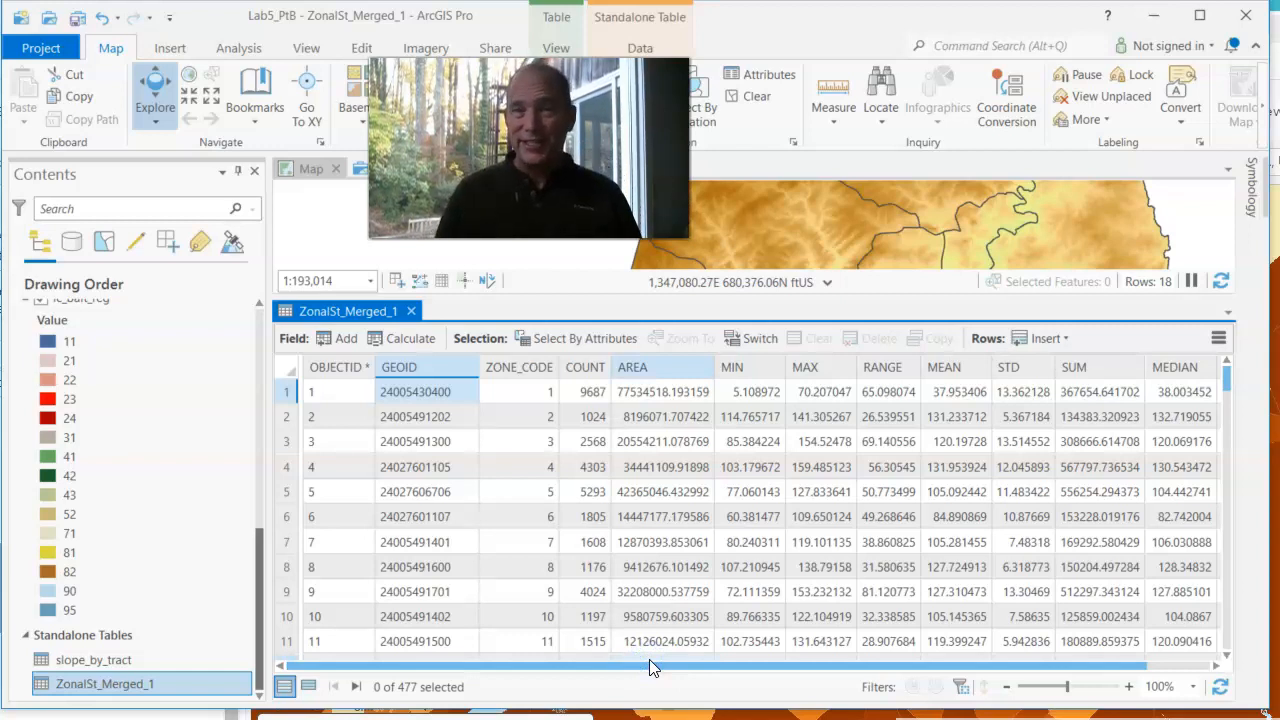
pyautogui.click(613, 688)
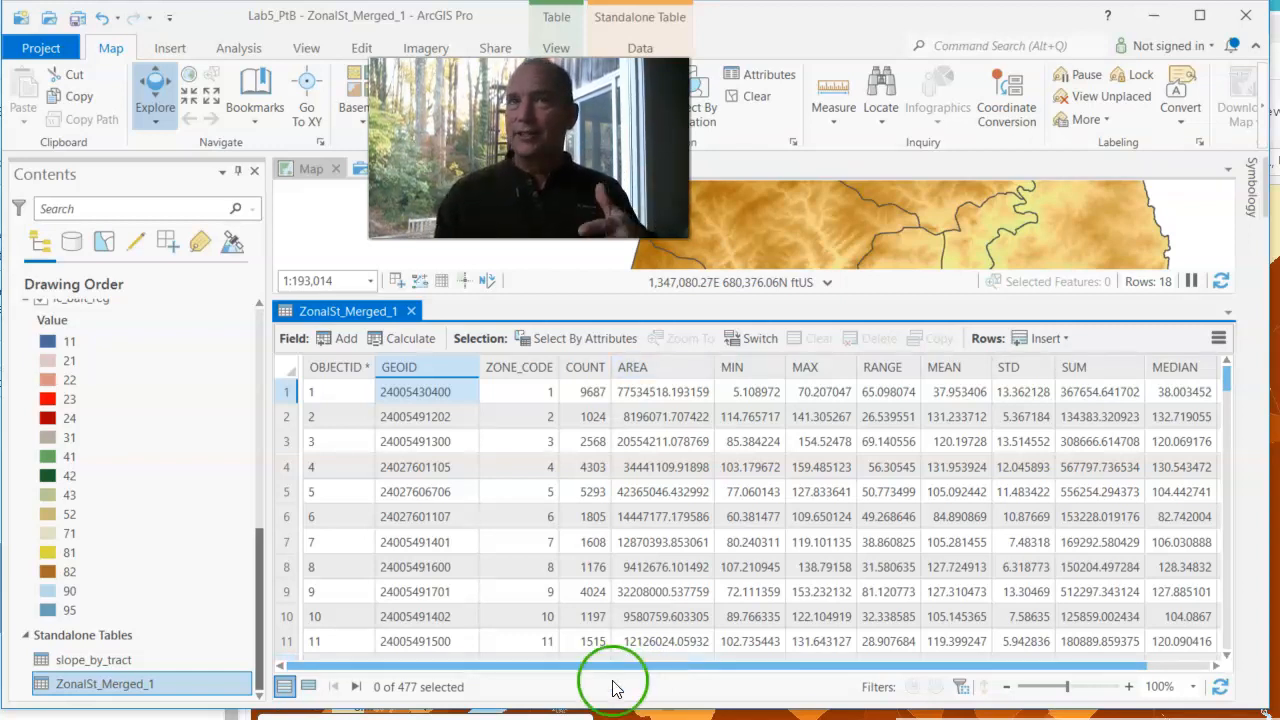
pyautogui.click(283, 395)
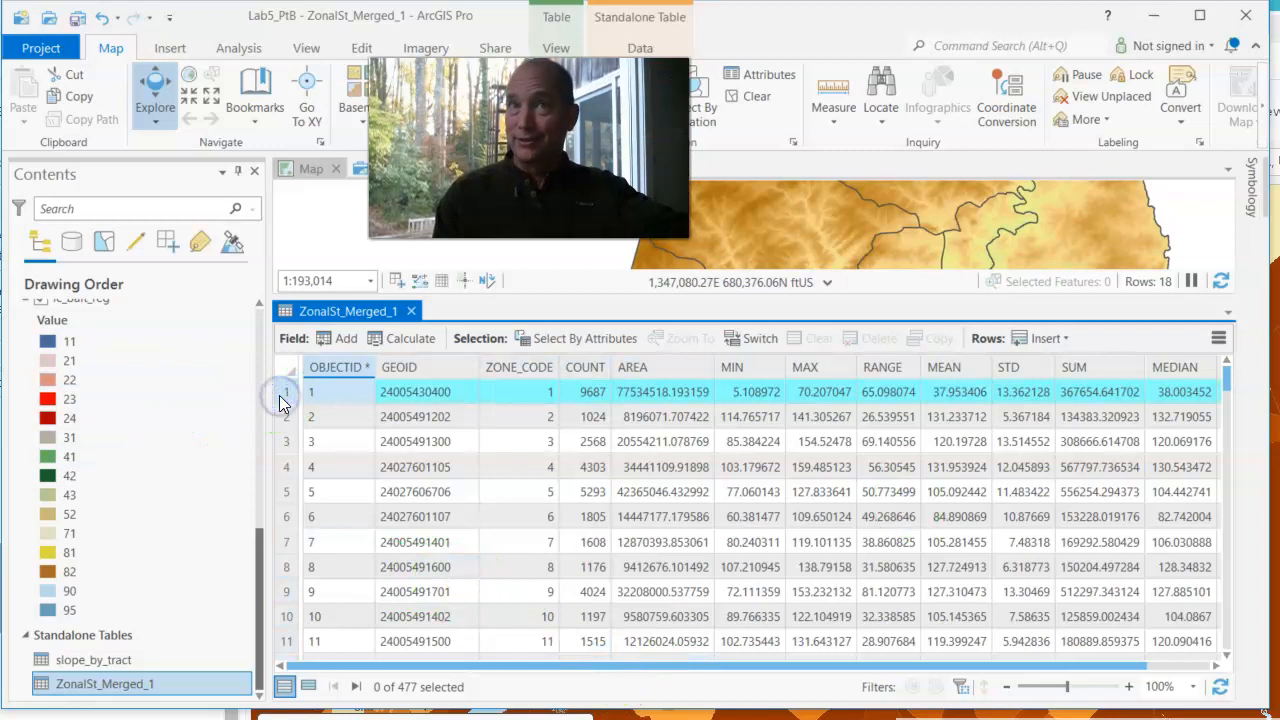
pyautogui.click(394, 670)
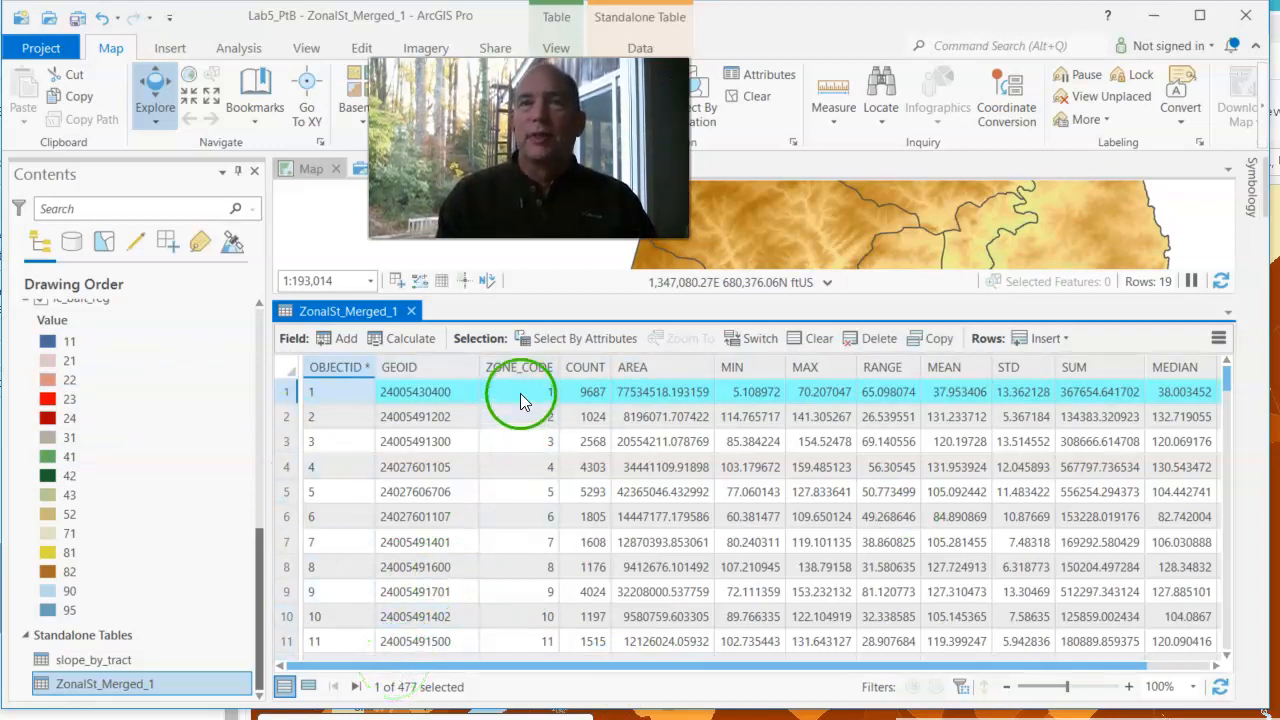
# Step: Examine the ZONE_CODE and COUNT values of the selected tract record
pyautogui.click(513, 369)
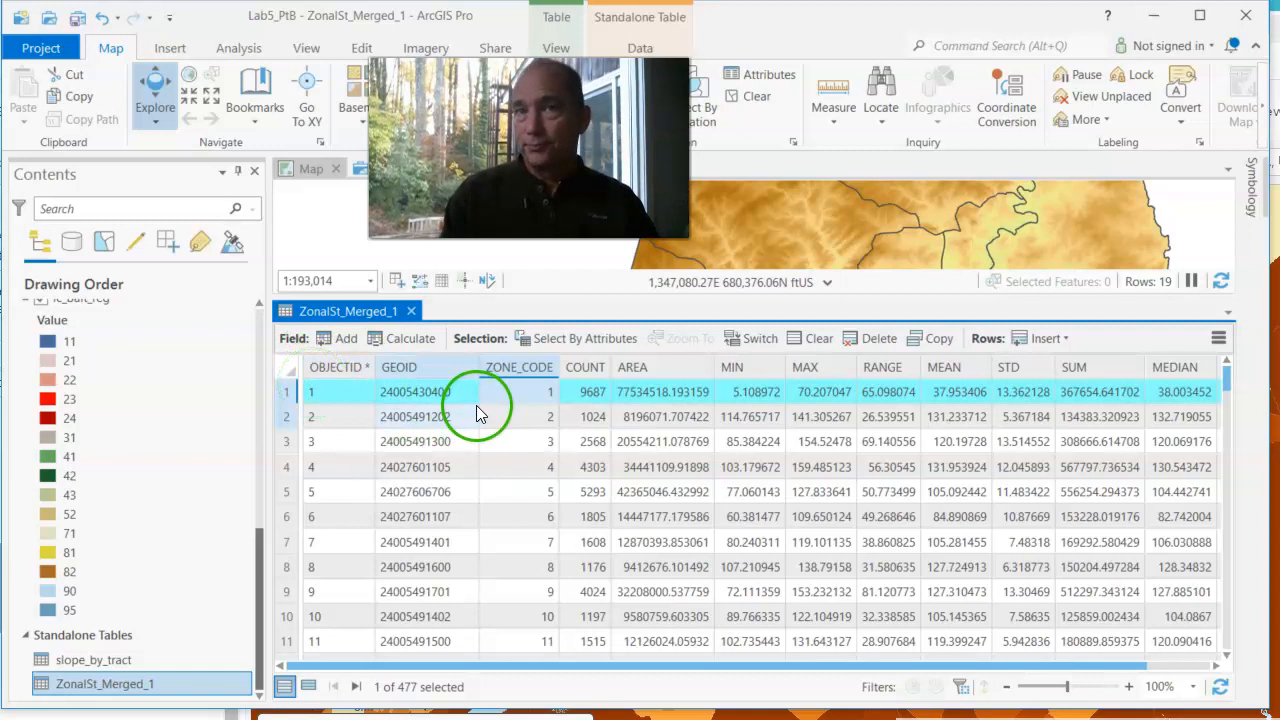
pyautogui.click(515, 392)
pyautogui.click(595, 368)
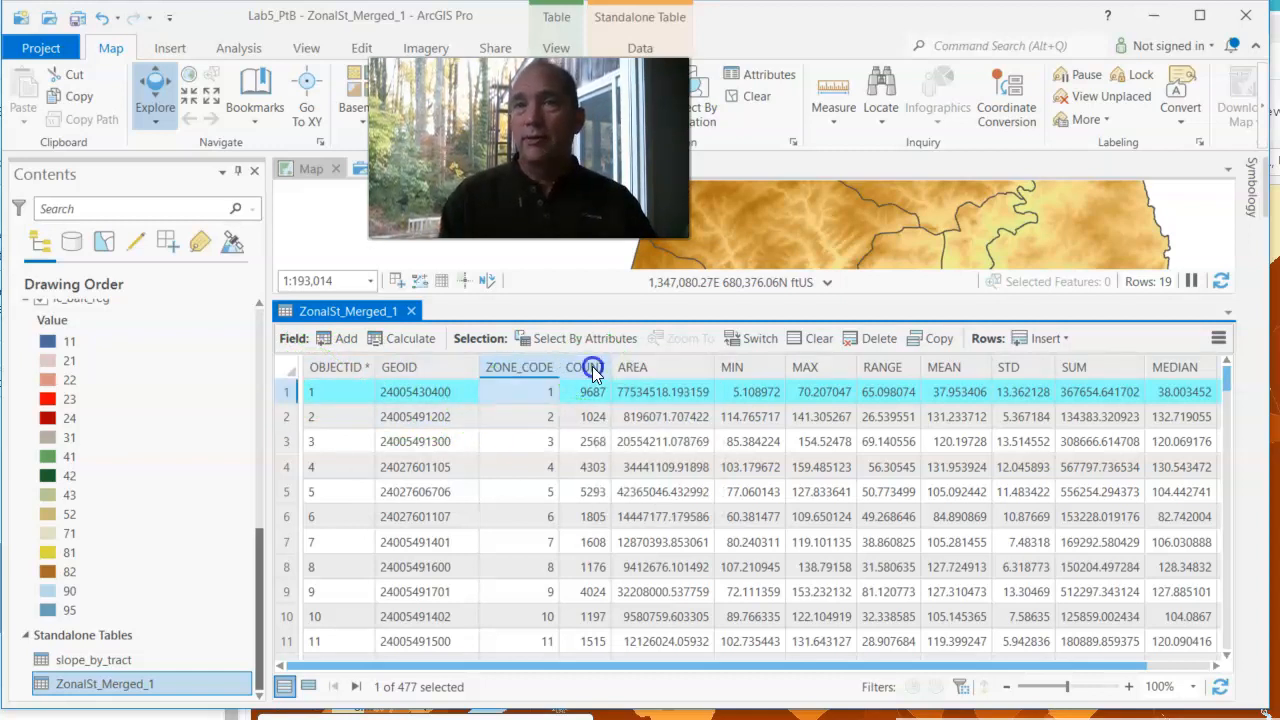
# Step: Shrink the table view to enlarge the map and inspect the individual cells of the elevation raster up close
pyautogui.moveTo(640, 297); pyautogui.dragTo(651, 467)
pyautogui.scroll(5, 745, 380)
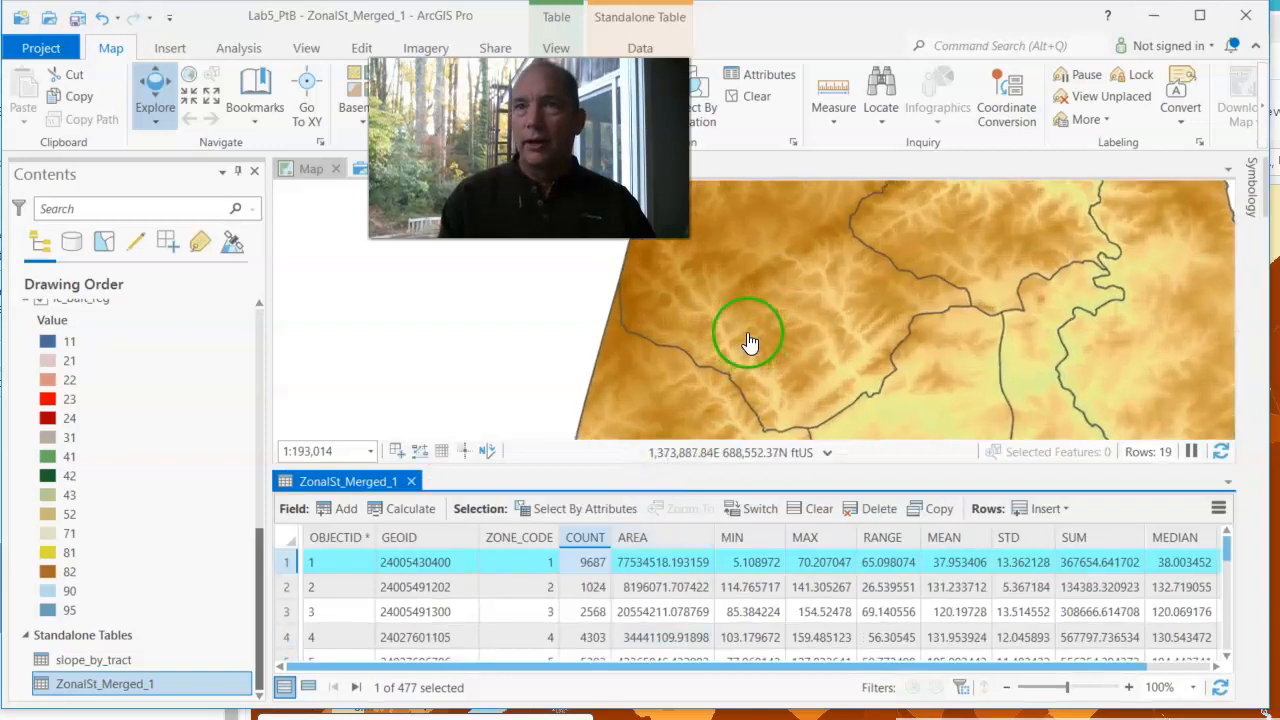
pyautogui.scroll(3, 743, 342)
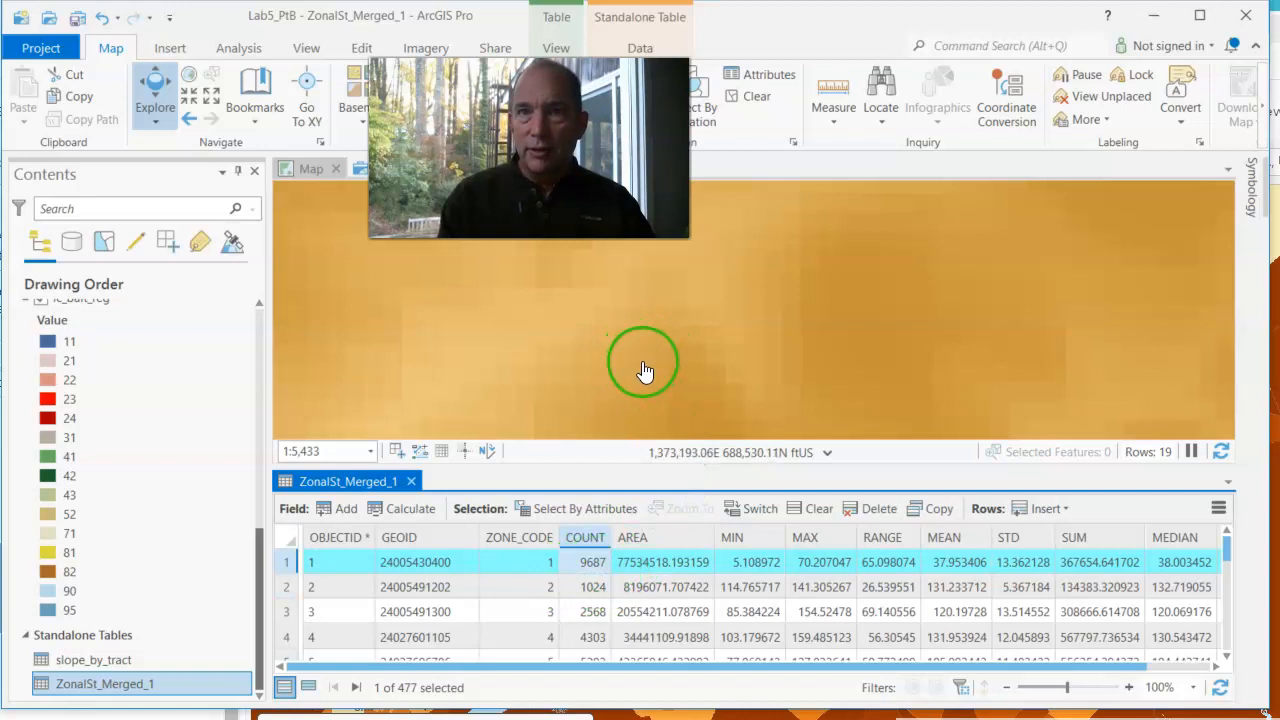
pyautogui.scroll(-5, 648, 366)
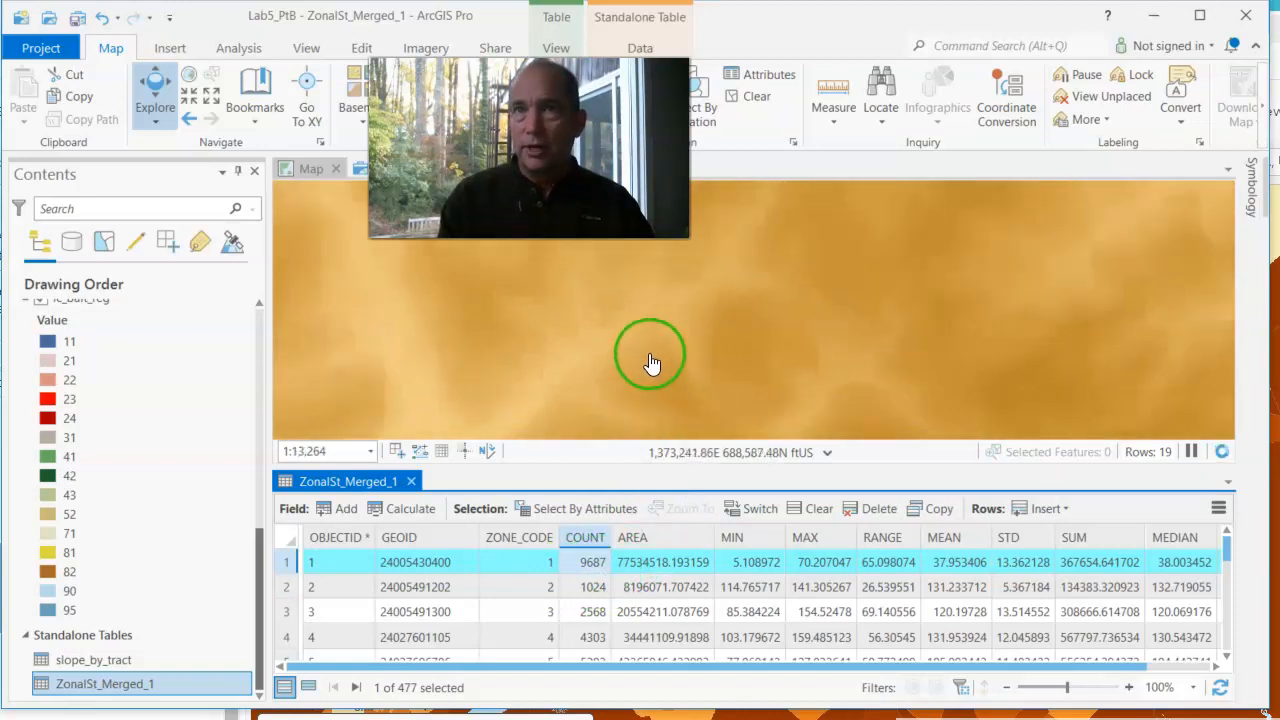
pyautogui.scroll(-2, 650, 362)
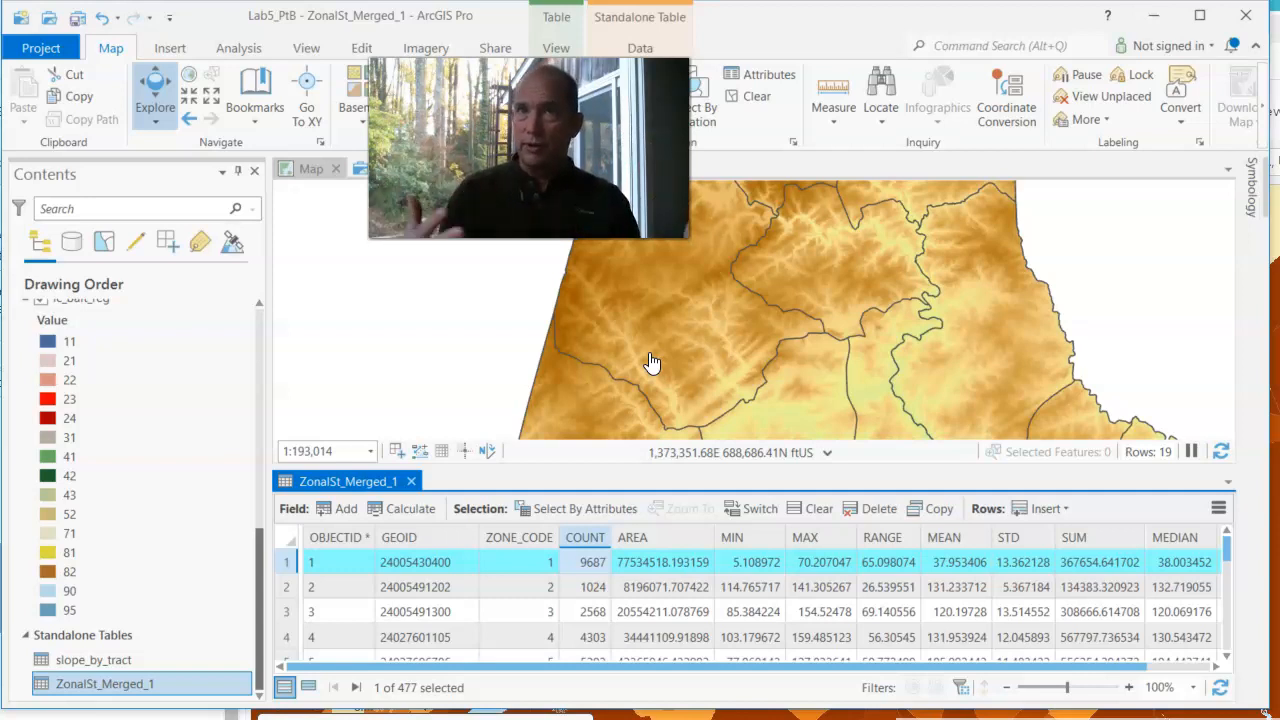
pyautogui.click(648, 365)
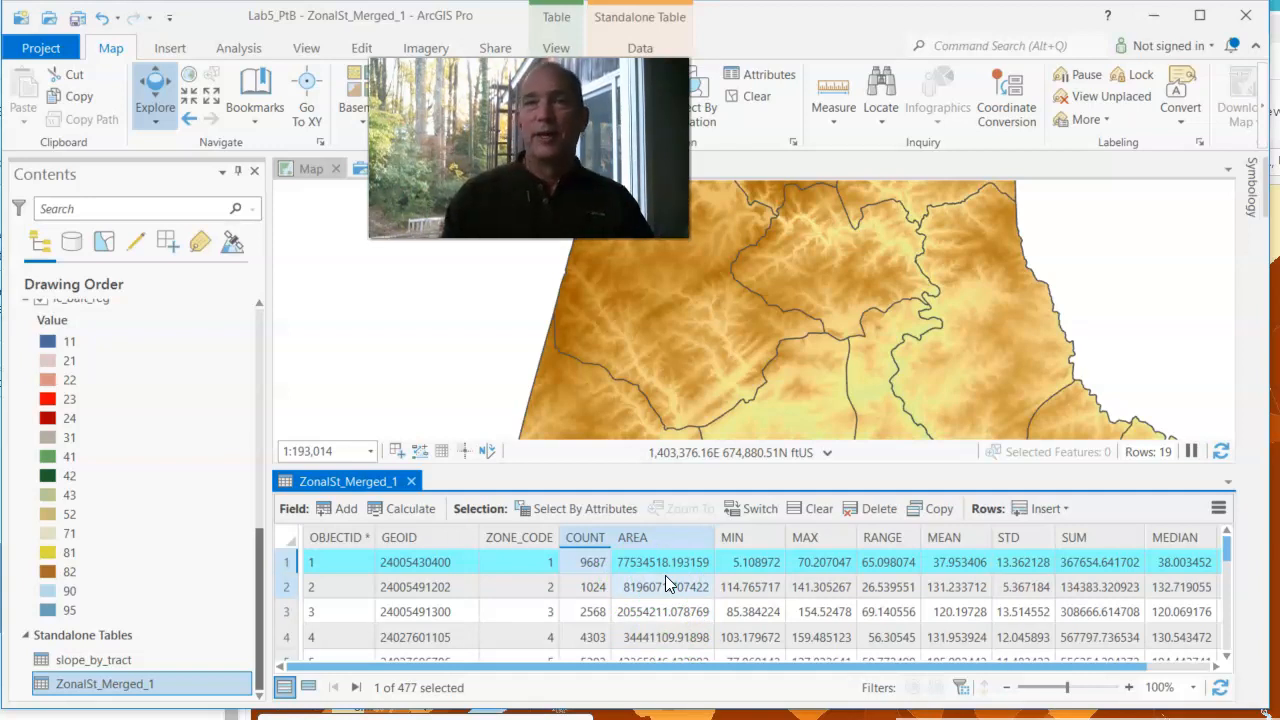
# Step: Examine the MIN, MAX, RANGE, MEAN, SUM, MEDIAN and STD fields of the zonal statistics table
pyautogui.click(745, 543)
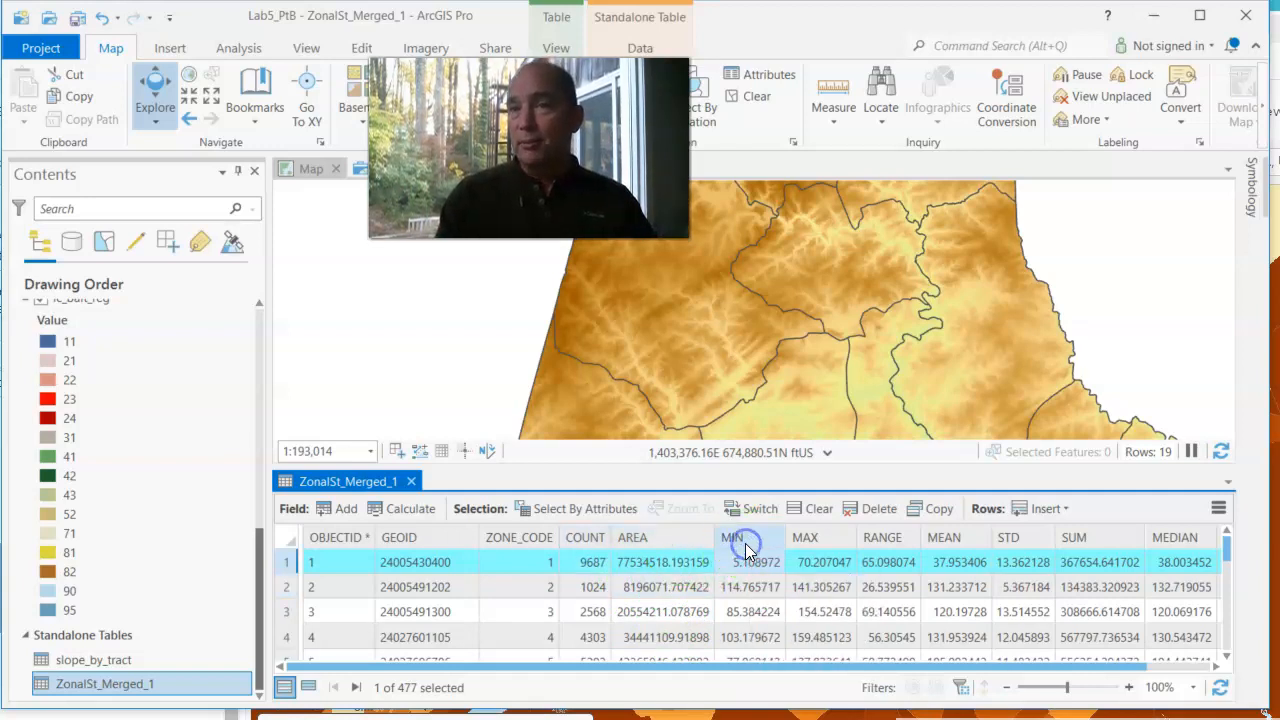
pyautogui.click(810, 541)
pyautogui.click(883, 542)
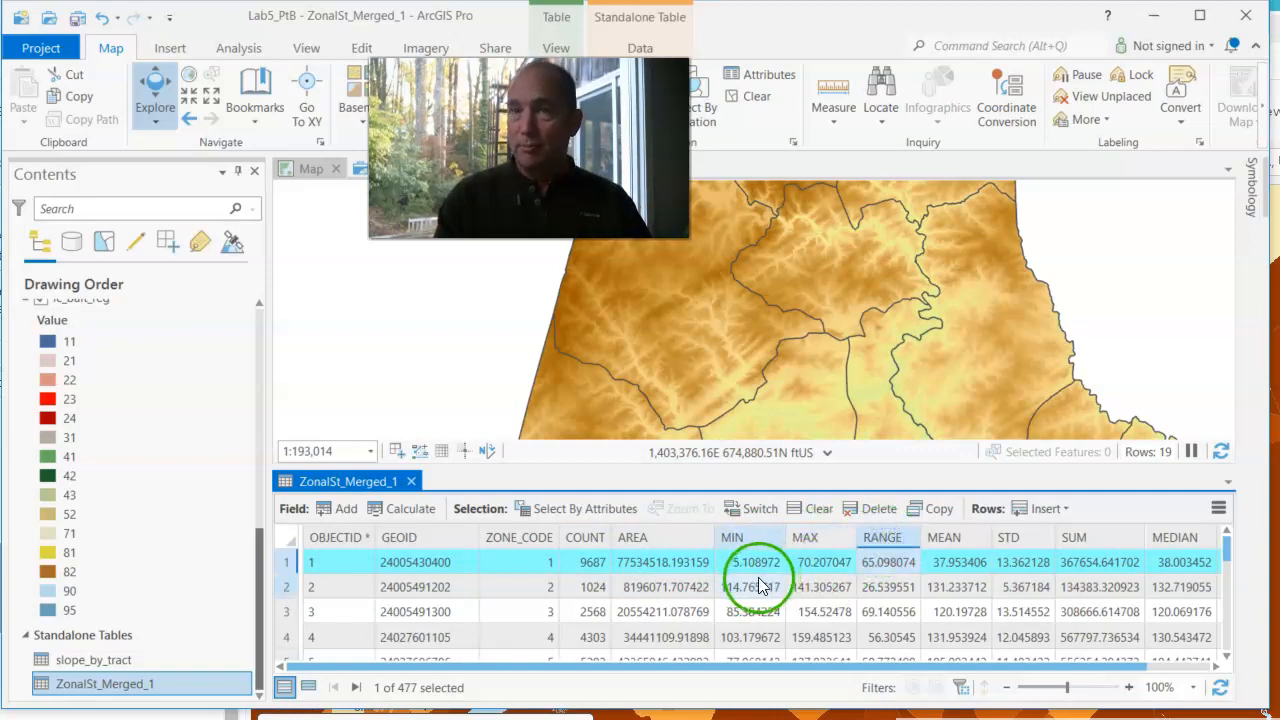
pyautogui.click(968, 540)
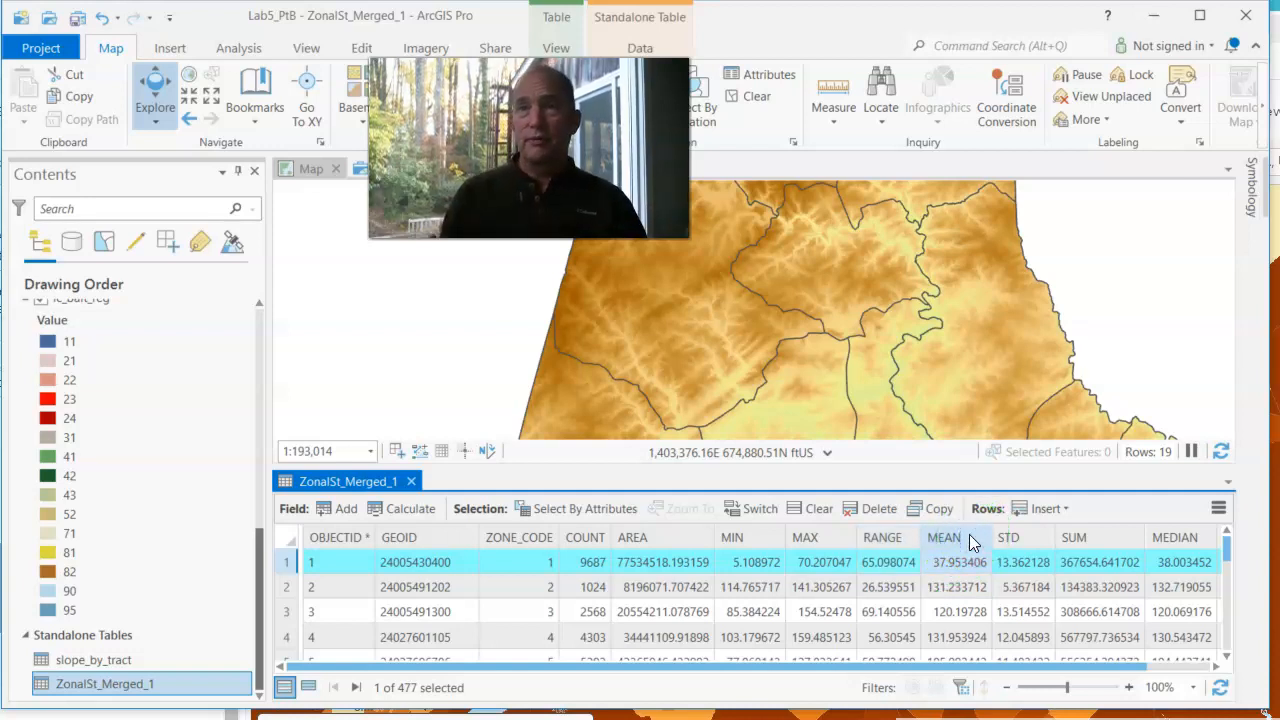
pyautogui.moveTo(978, 660); pyautogui.dragTo(1057, 675)
pyautogui.click(1033, 540)
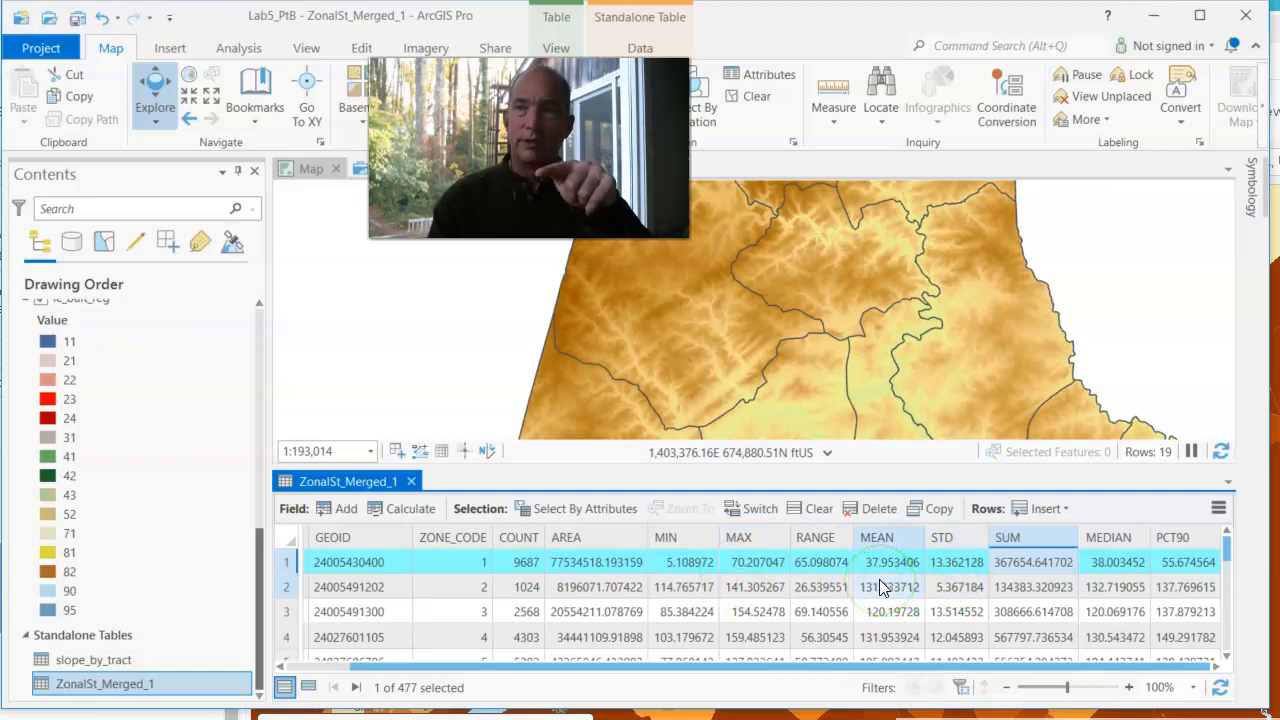
pyautogui.click(1104, 535)
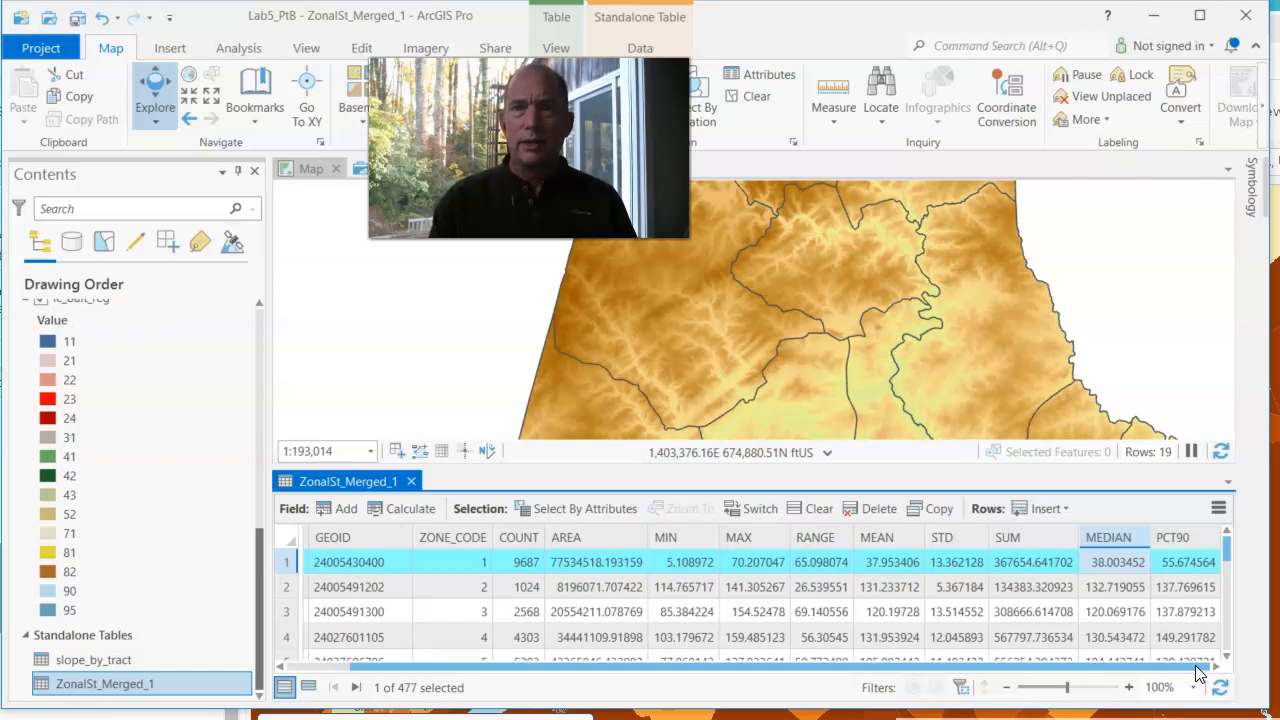
pyautogui.click(948, 538)
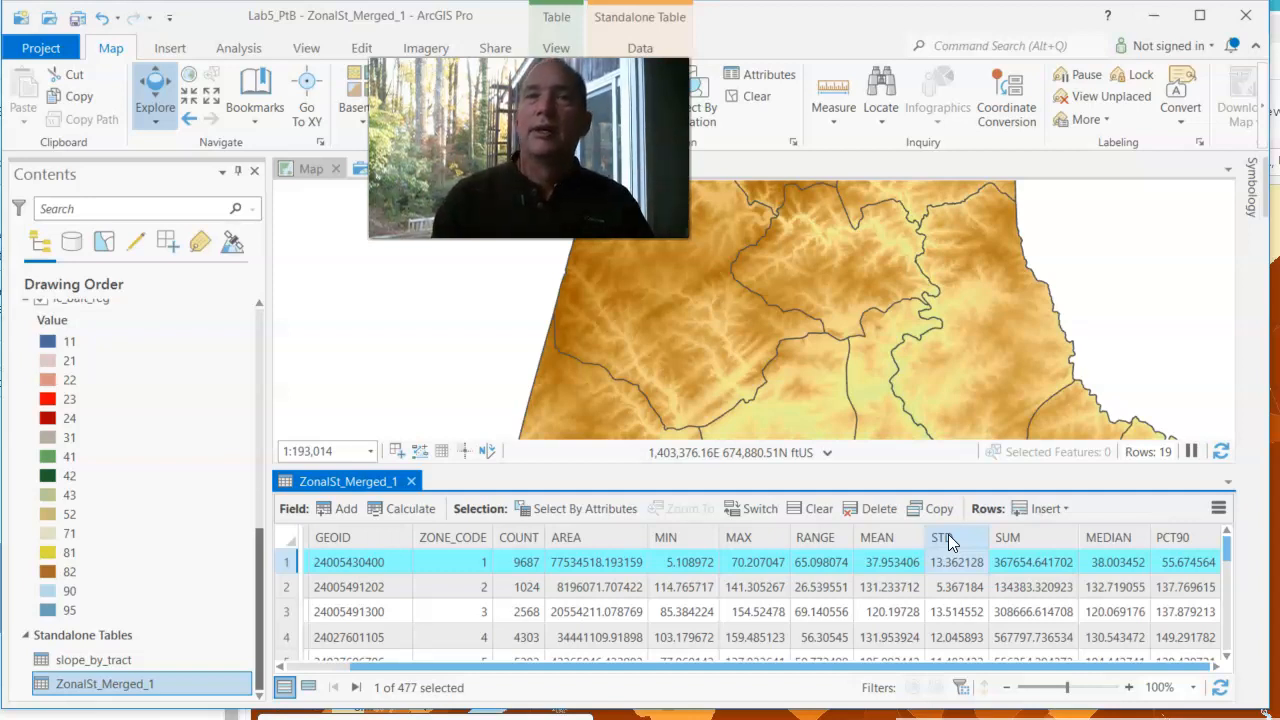
pyautogui.click(948, 537)
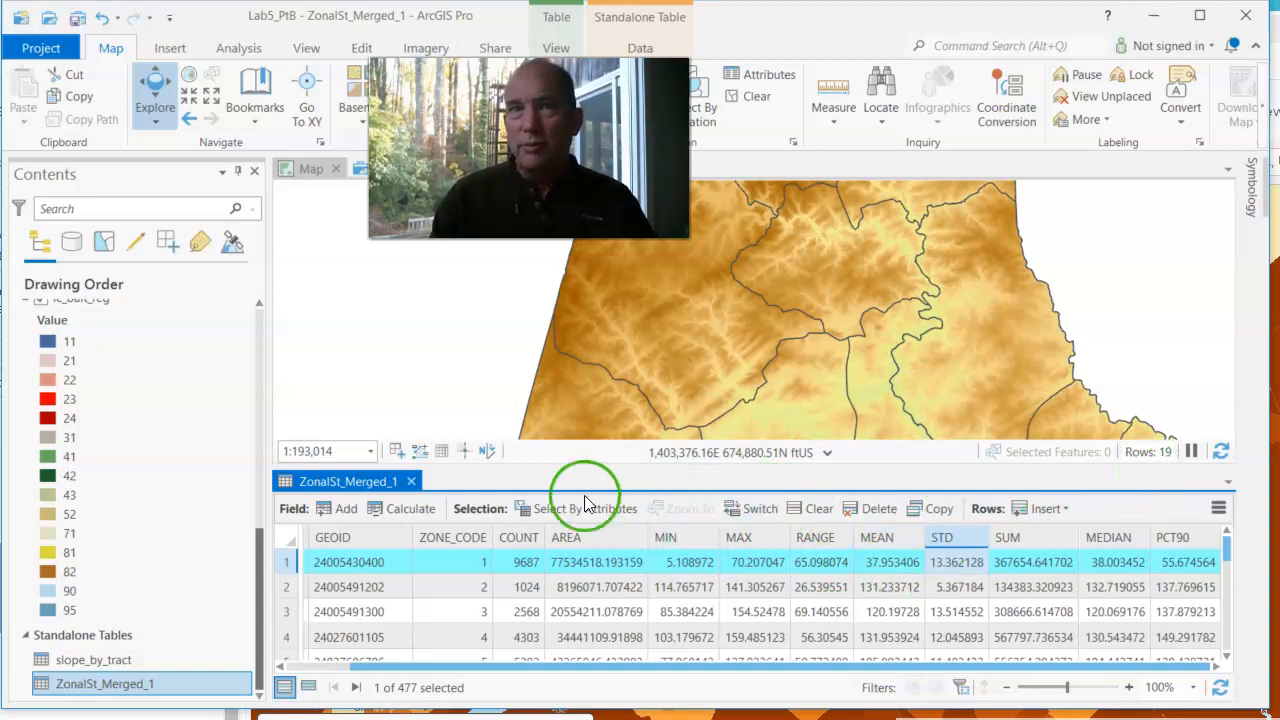
# Step: Close the ZonalSt_Merged_1 table and look over the census tracts and elevation raster across the whole region
pyautogui.click(410, 482)
pyautogui.scroll(-3, 775, 480)
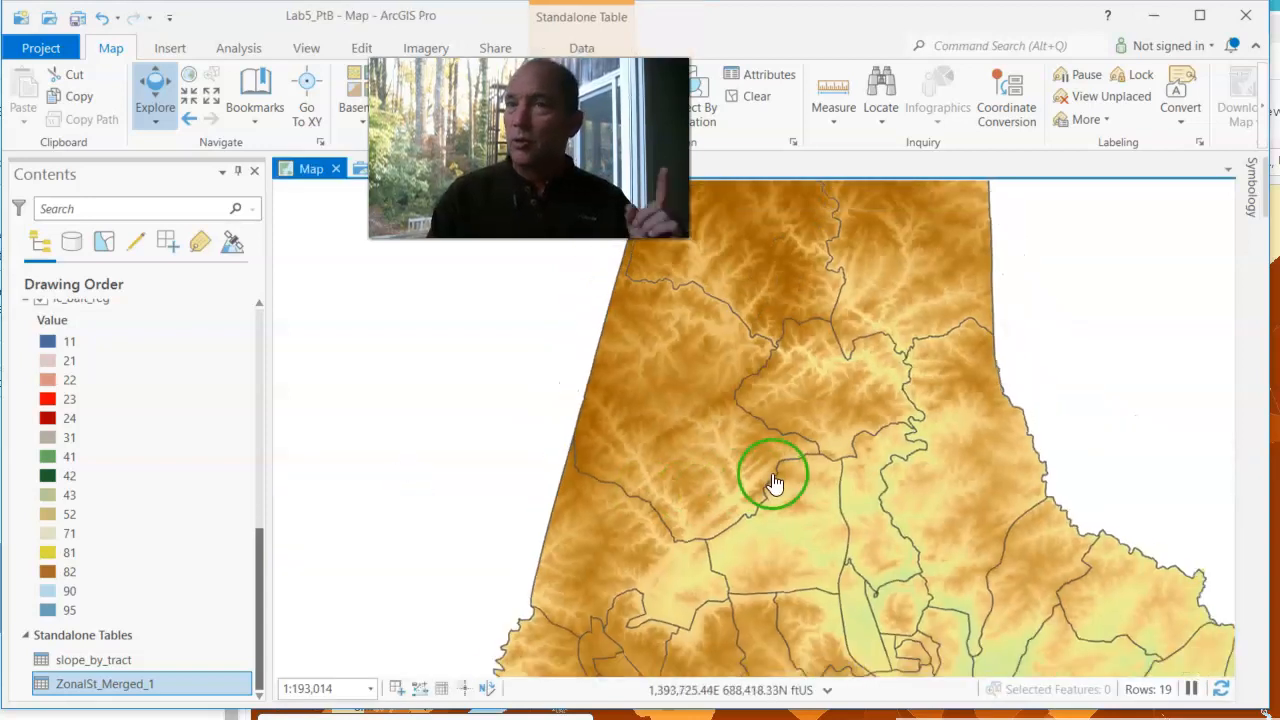
pyautogui.scroll(-2, 776, 483)
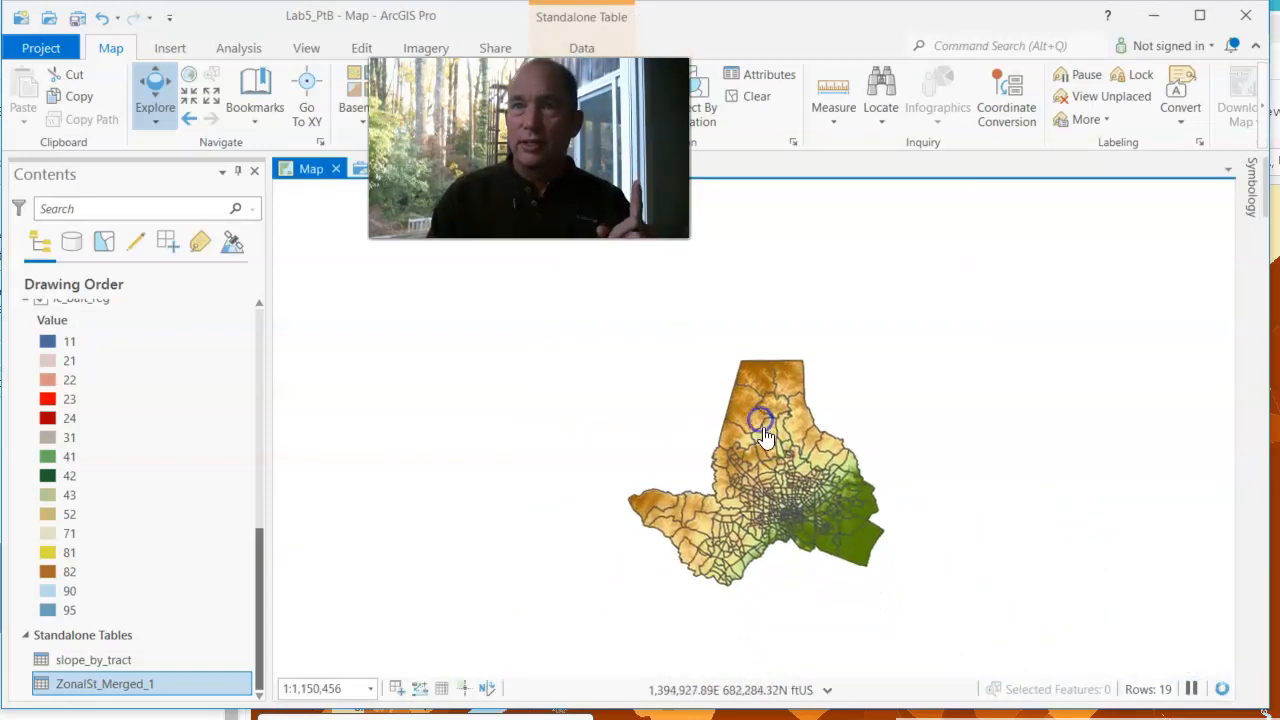
pyautogui.scroll(3, 768, 437)
pyautogui.scroll(1, 768, 437)
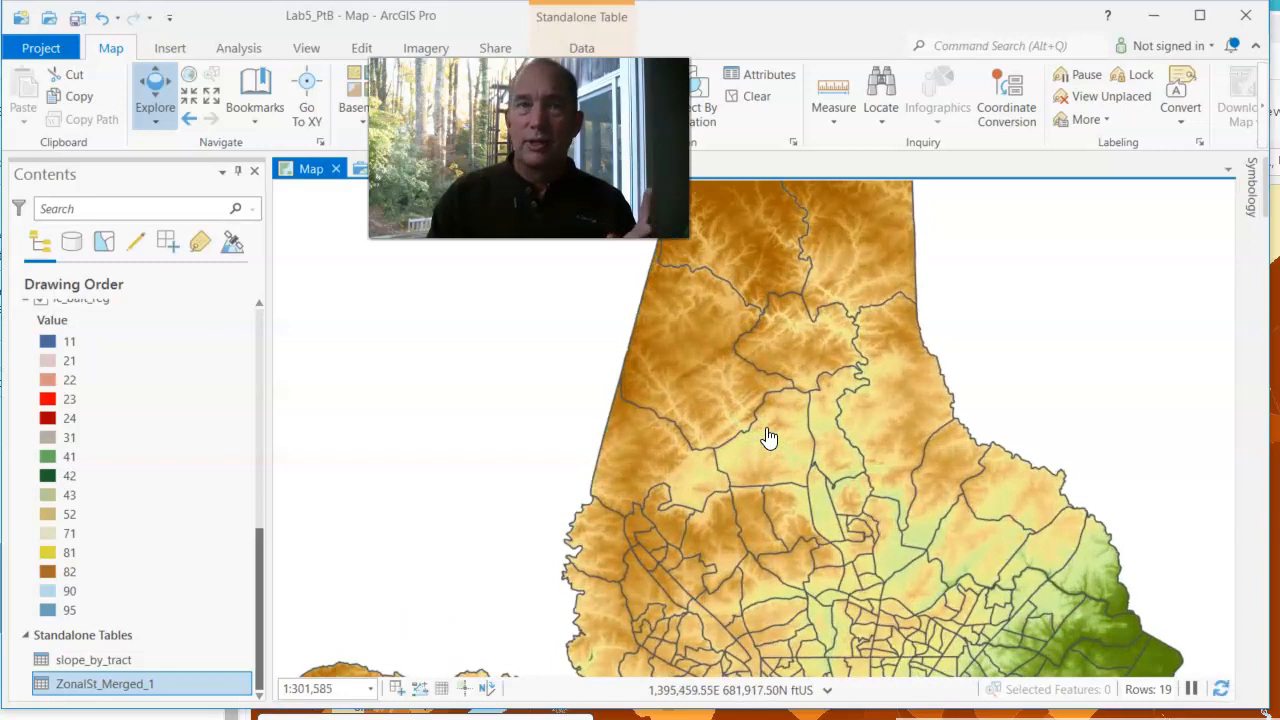
# Step: Locate the lc_balt_reg land cover layer in the drawing order
pyautogui.scroll(1, 216, 471)
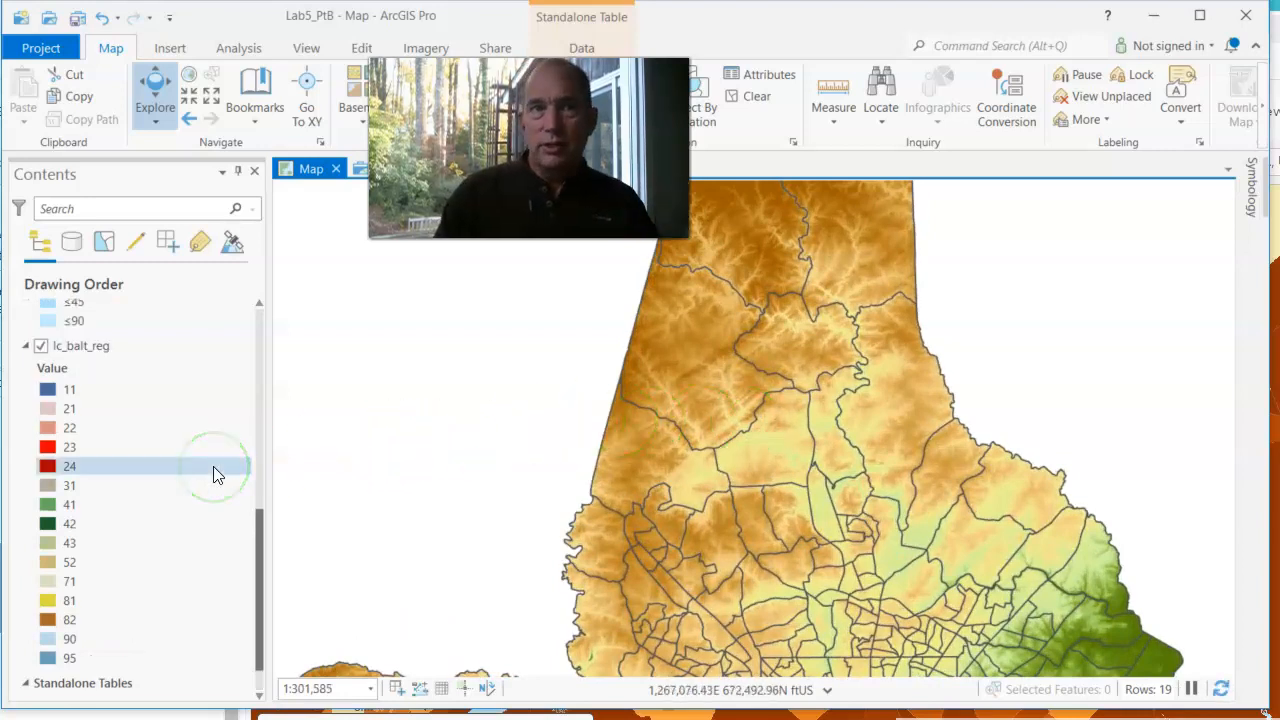
pyautogui.scroll(1, 214, 471)
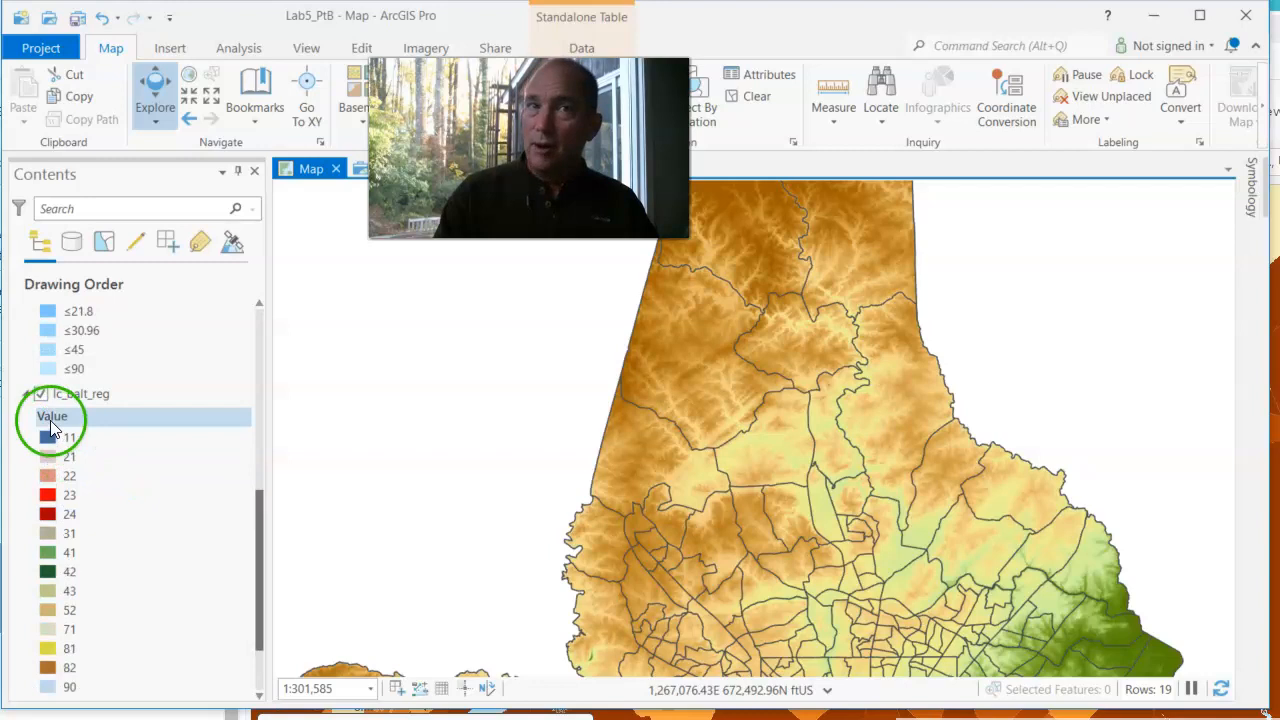